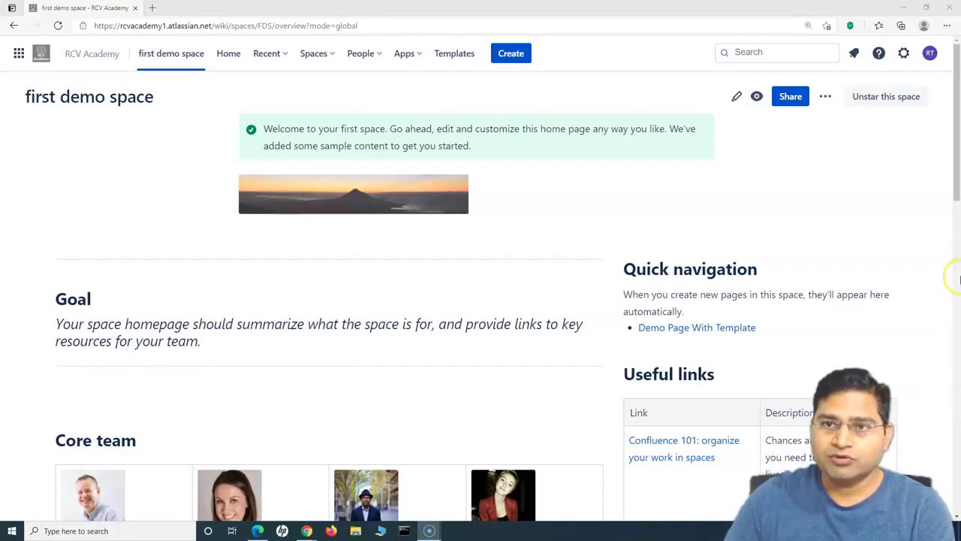
- Open User management from Site Administration in the Confluence settings gear
click(904, 54)
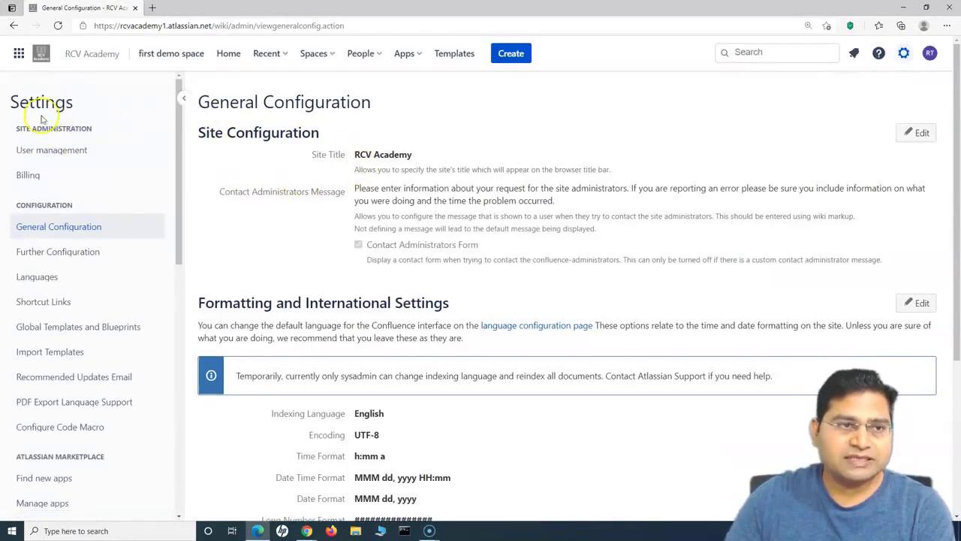
click(63, 153)
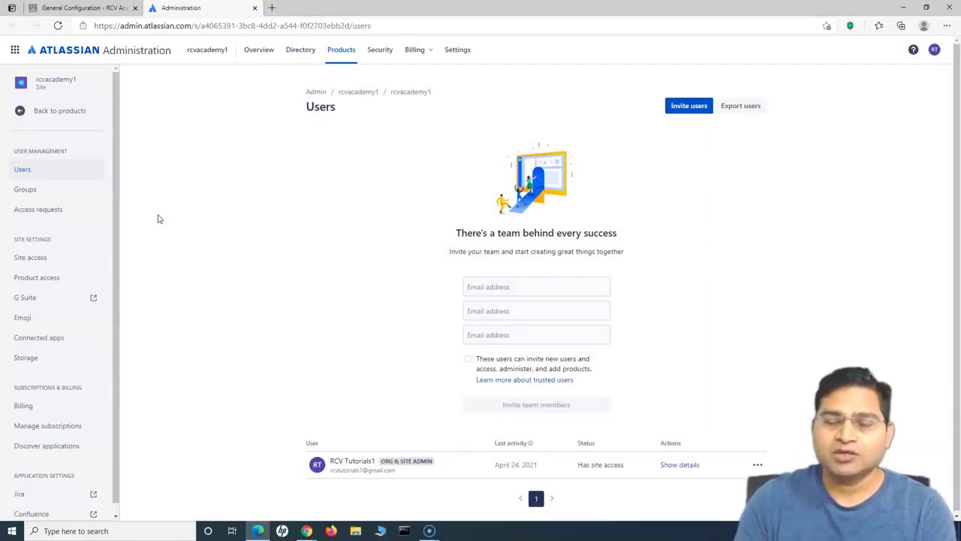
click(94, 53)
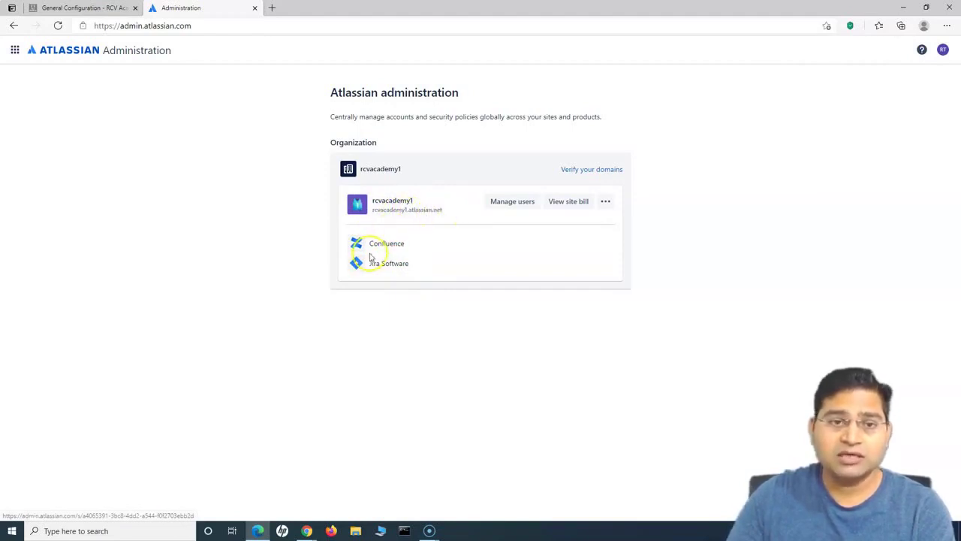
double_click(397, 244)
double_click(382, 263)
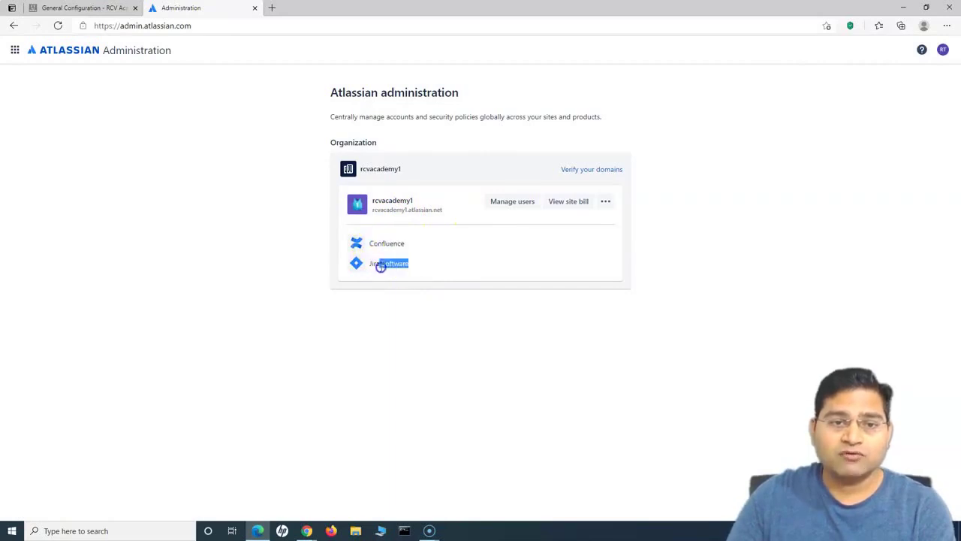
drag(369, 268, 444, 267)
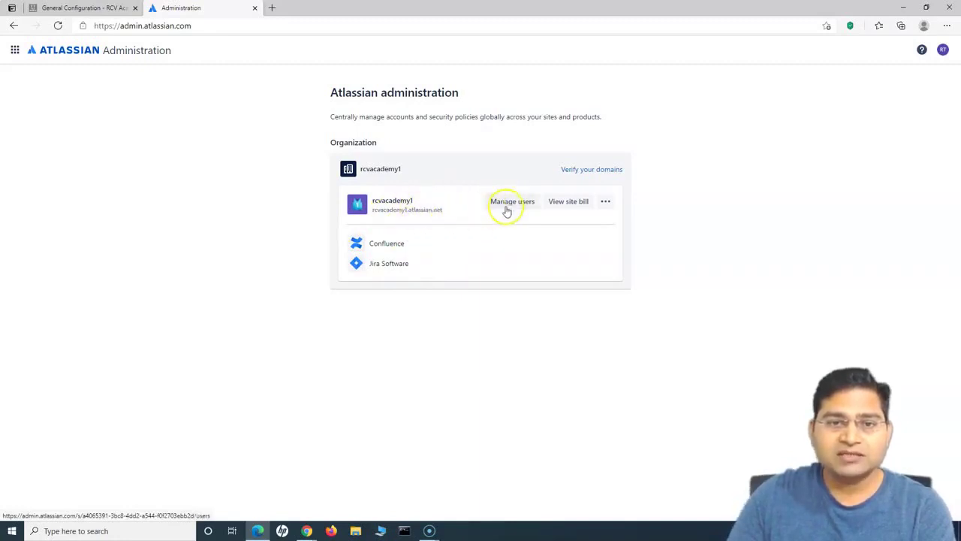
click(391, 245)
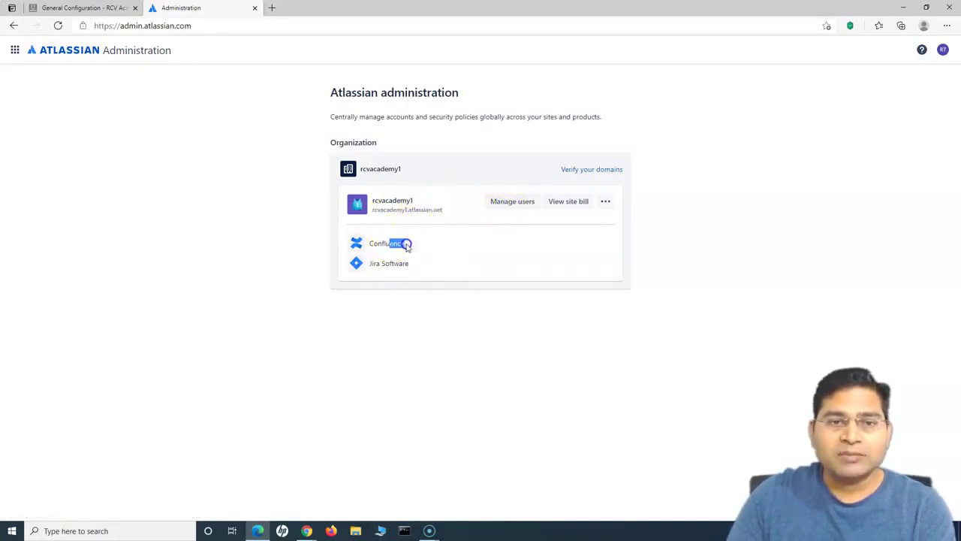
click(398, 265)
click(393, 243)
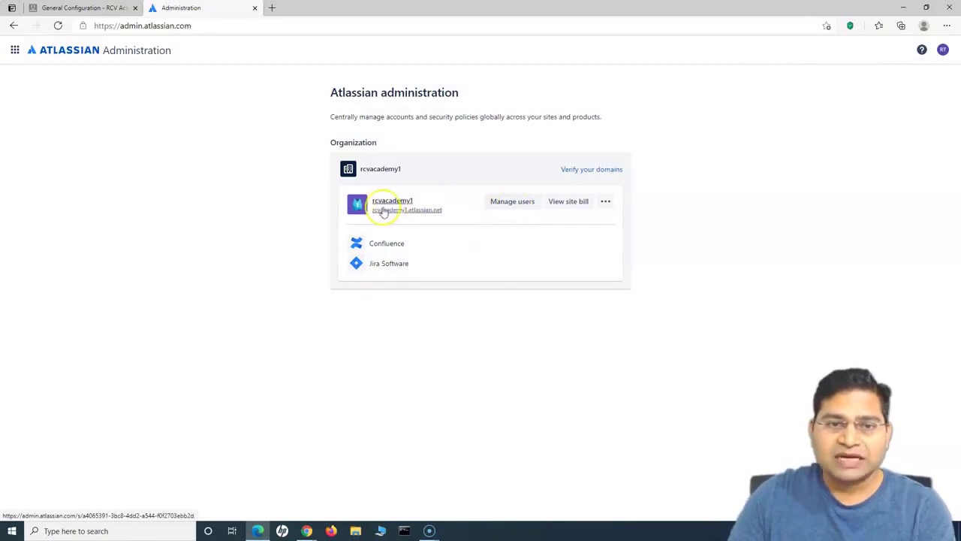
click(519, 206)
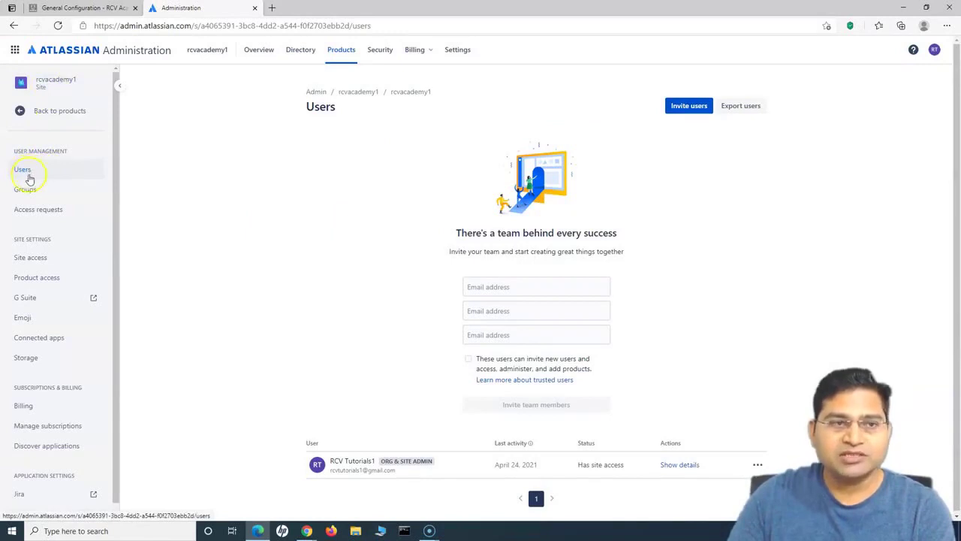
- Go back and reopen User management from Confluence's General Configuration in a new tab
click(14, 26)
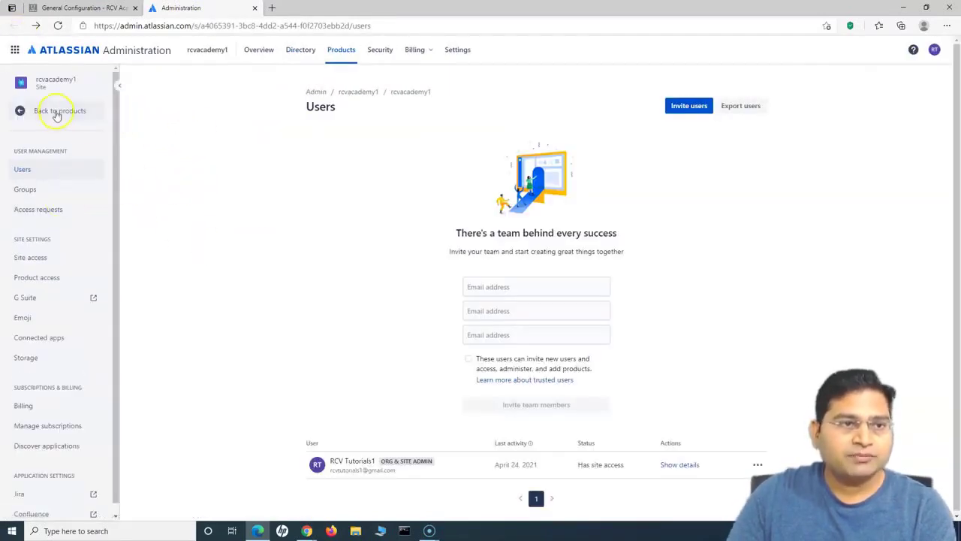
key(ctrl+shift+Tab)
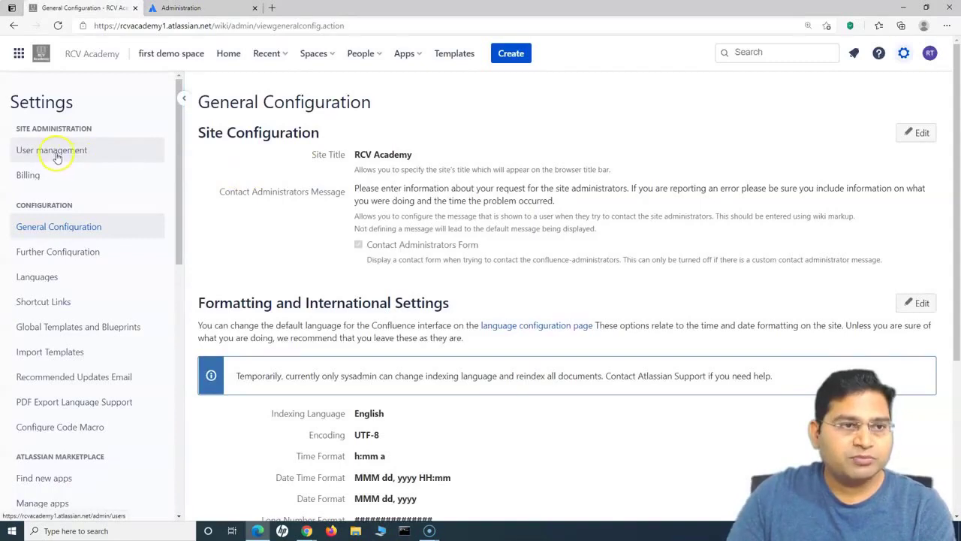
click(71, 155)
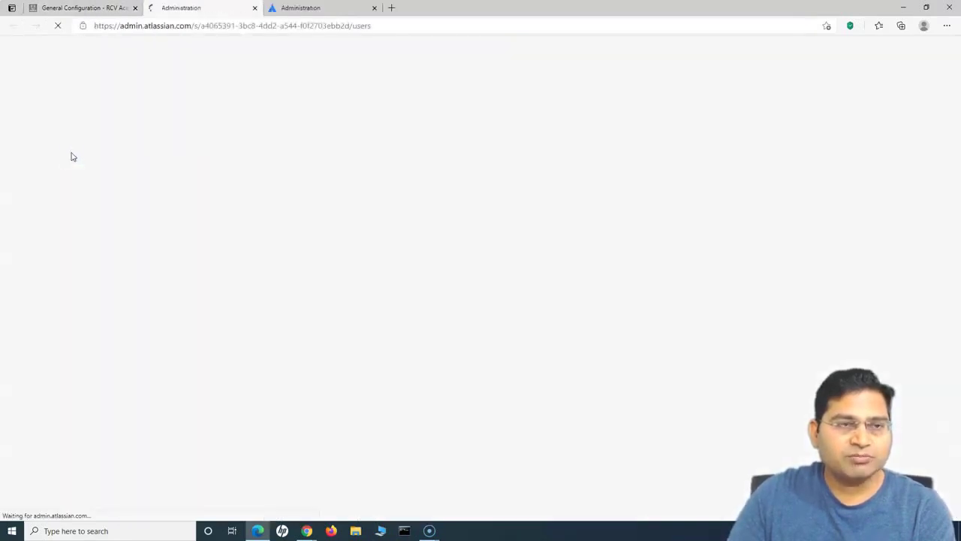
key(ctrl+shift+Tab)
click(191, 7)
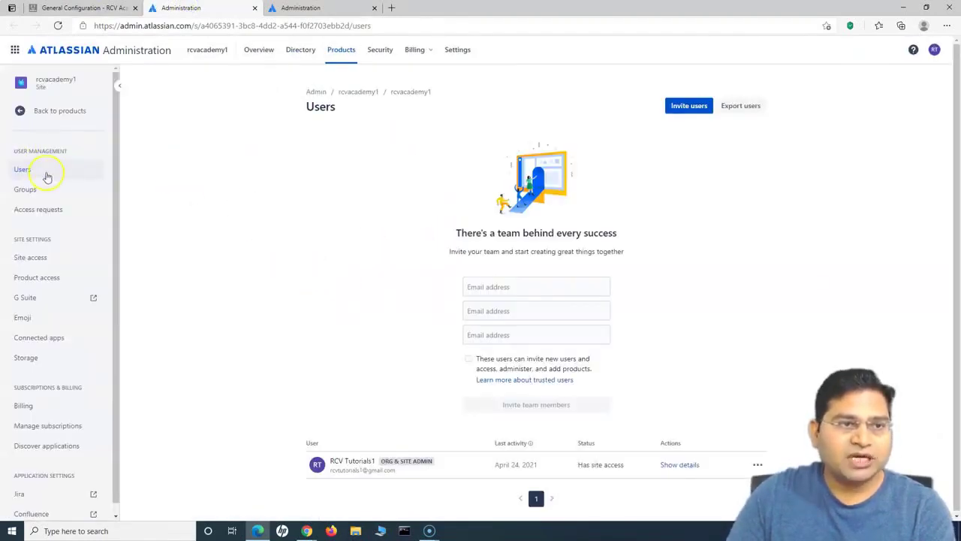
- View the Confluence Users list, then return to the Administration Users page
key(ctrl+shift+Tab)
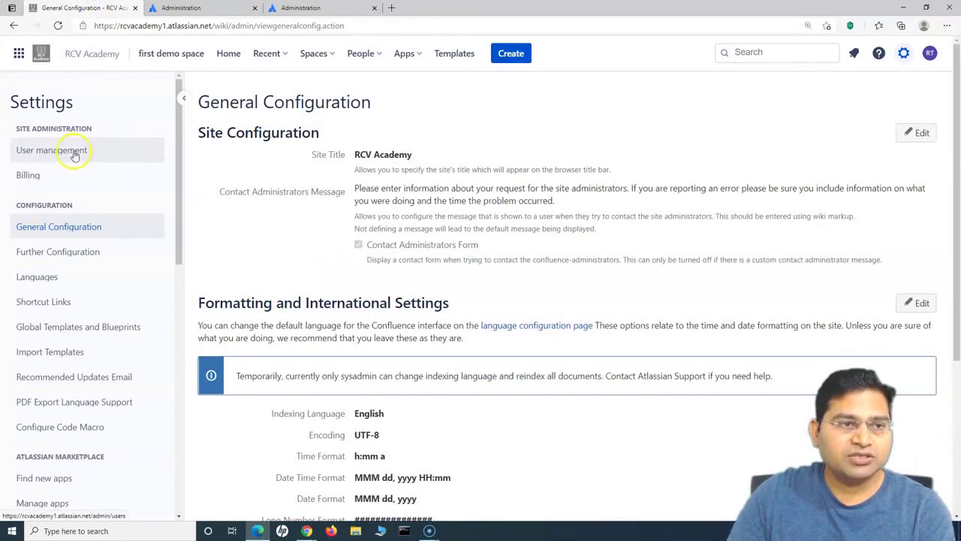
scroll(100, 293, down, 5)
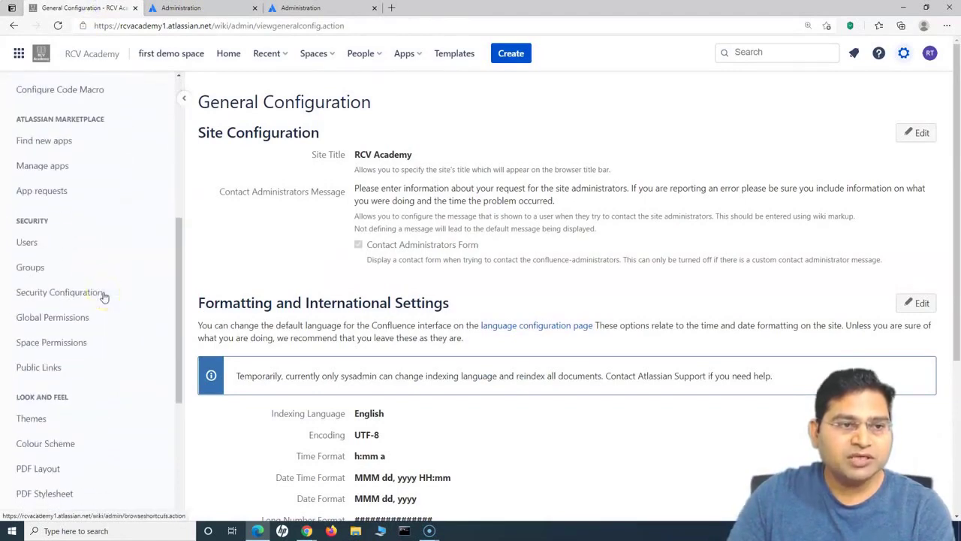
click(30, 244)
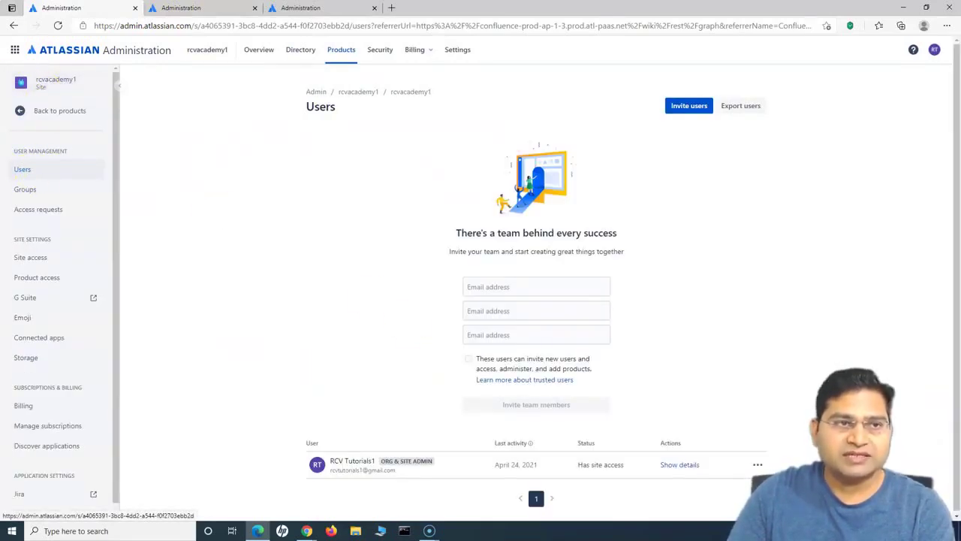
click(56, 81)
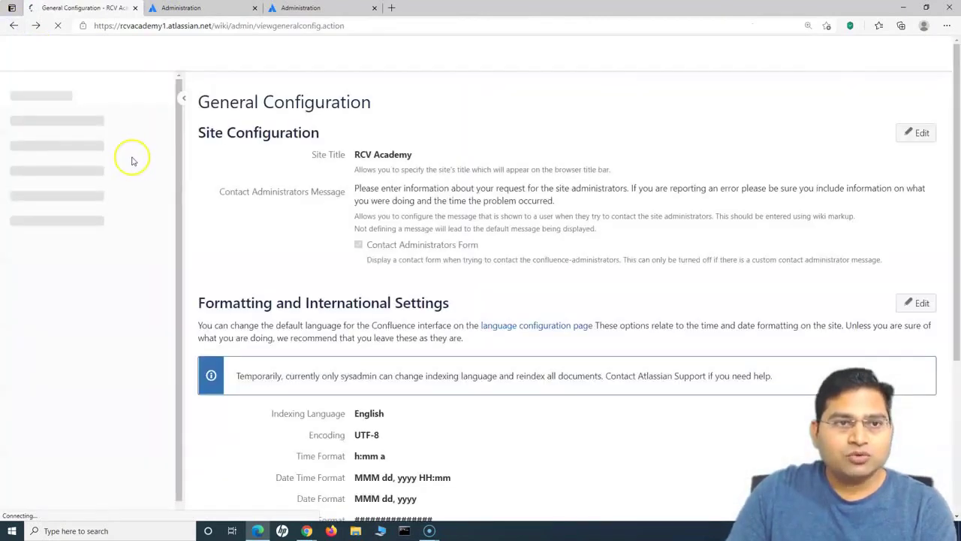
click(200, 9)
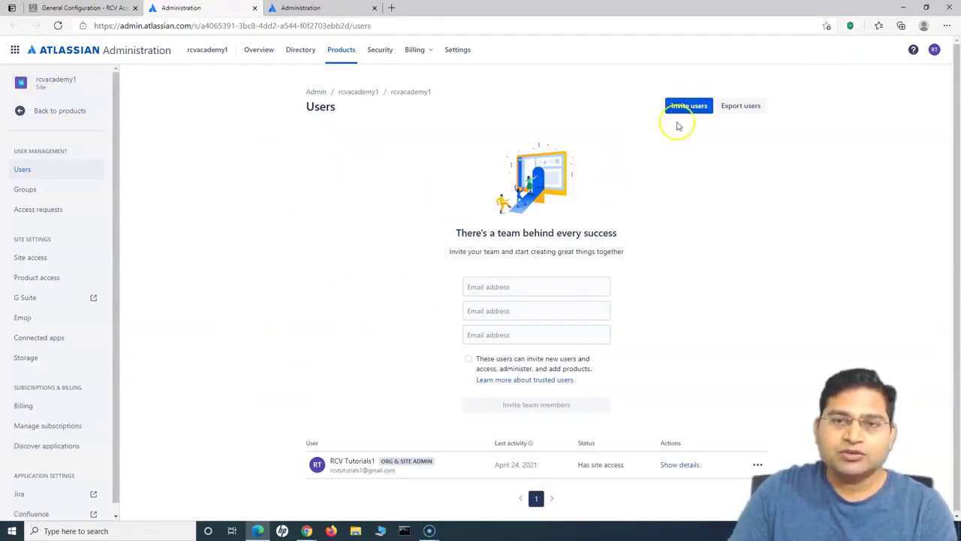
- Enter the invitee's email address in the first Email address field
click(497, 285)
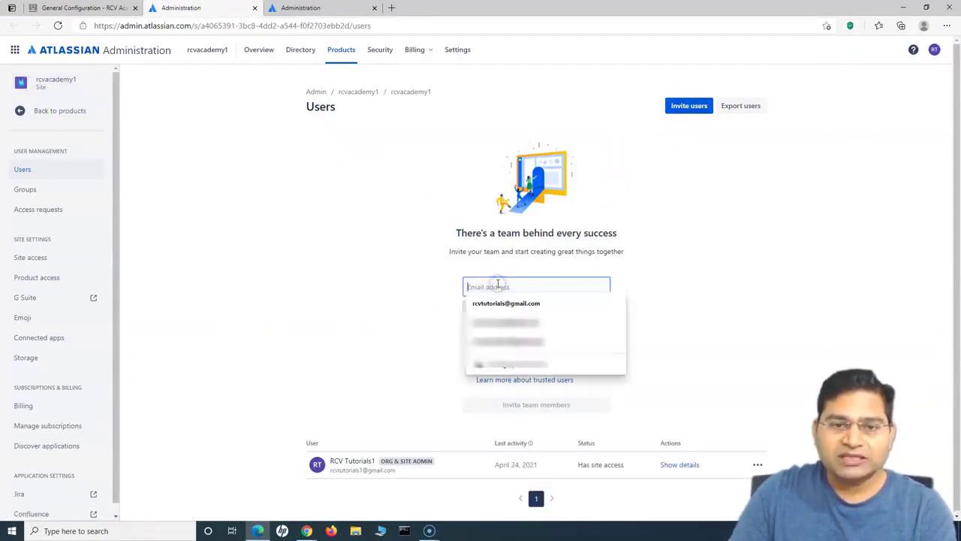
click(427, 288)
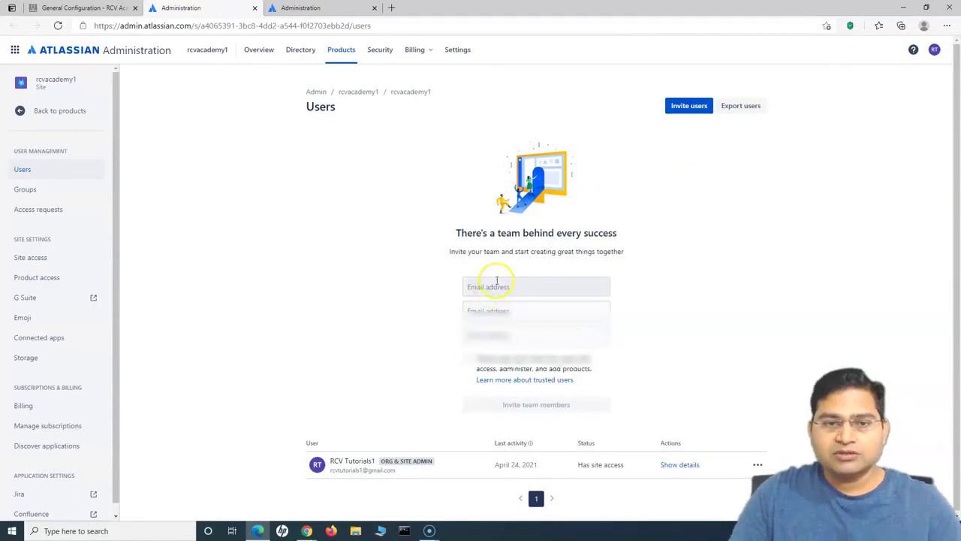
click(581, 286)
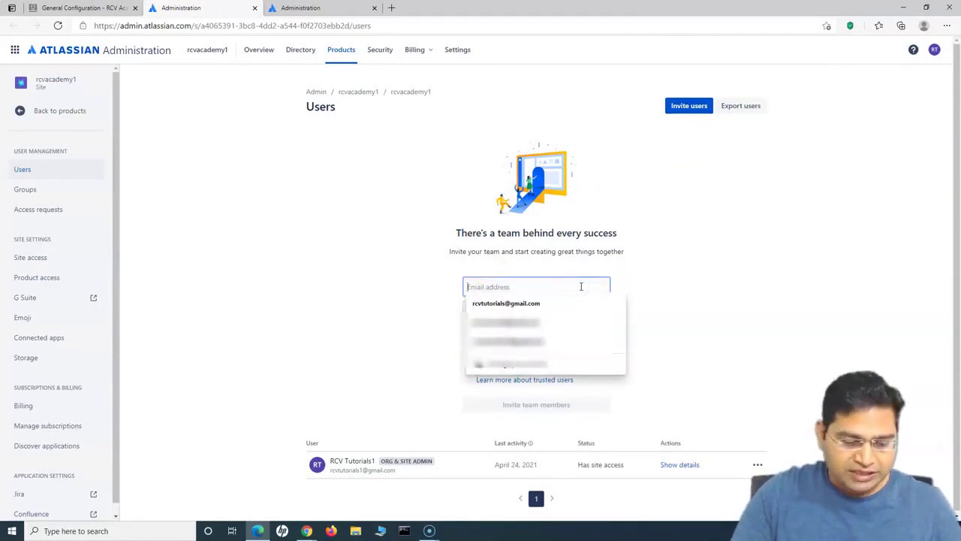
click(525, 304)
click(378, 304)
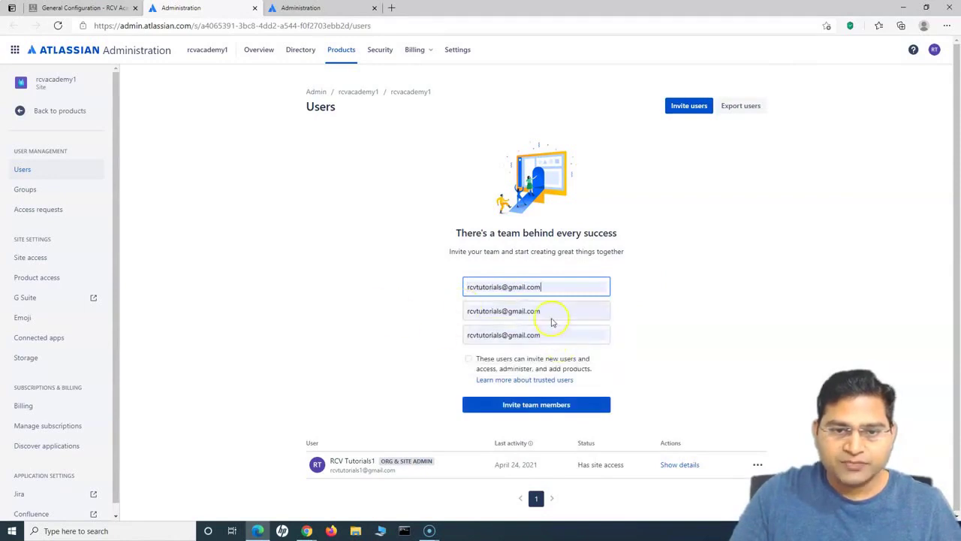
- Clear the duplicate addresses from the other two fields and send the invitation
drag(554, 313, 441, 306)
key(BackSpace)
drag(548, 335, 416, 334)
key(BackSpace)
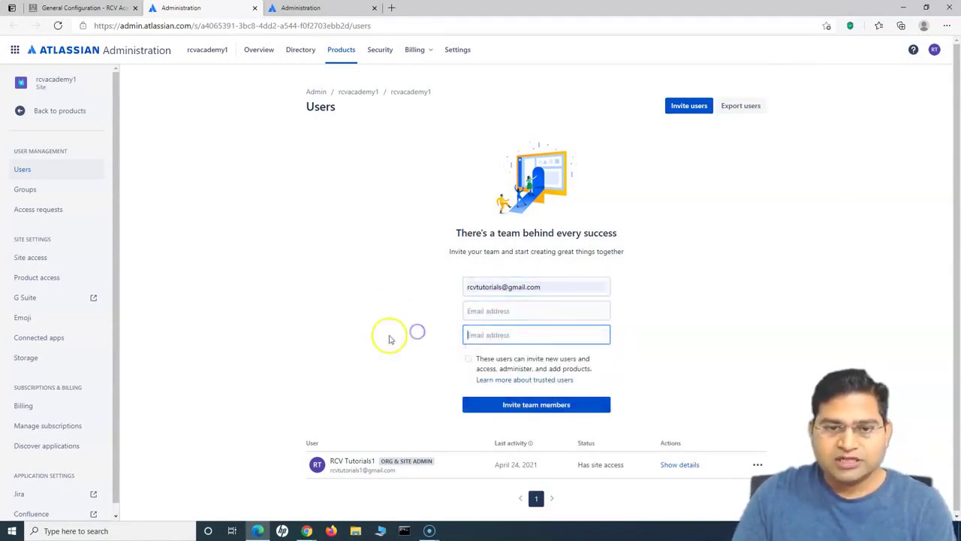
click(384, 335)
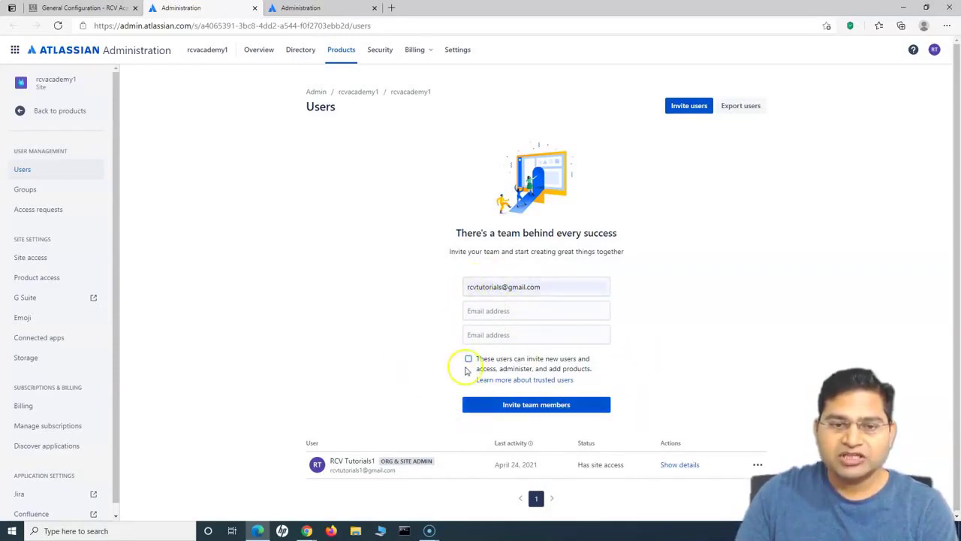
click(520, 408)
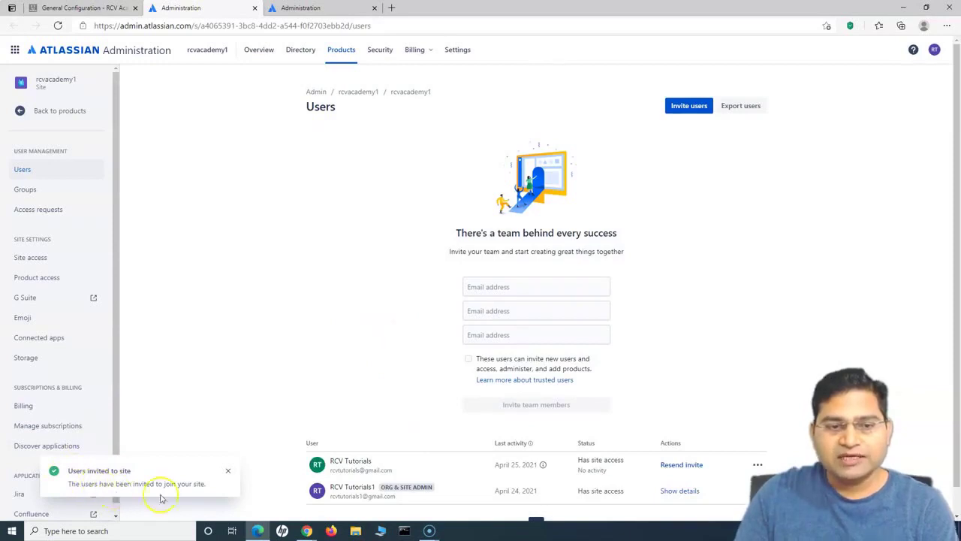
- Open Show details for the invited user marked No activity via the row's '...' menu
scroll(422, 422, down, 1)
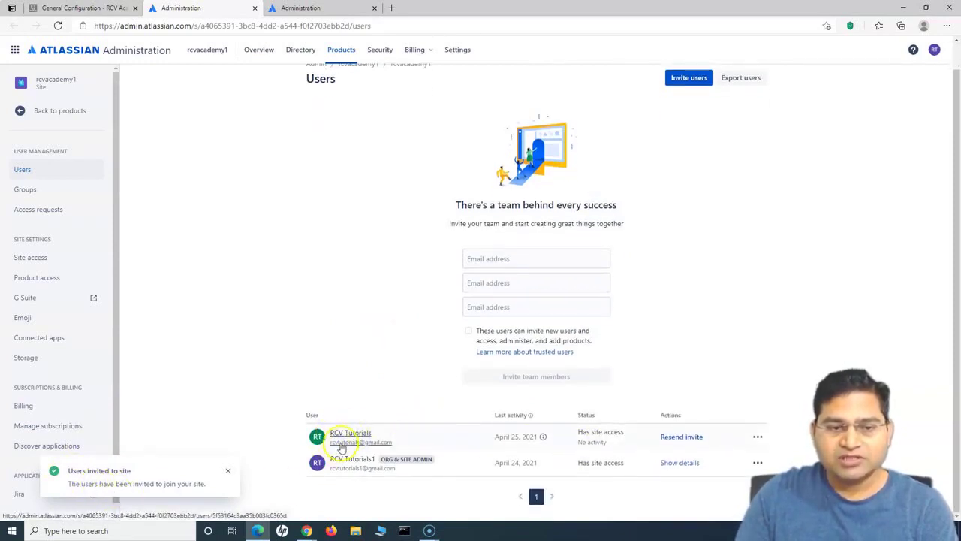
triple_click(608, 440)
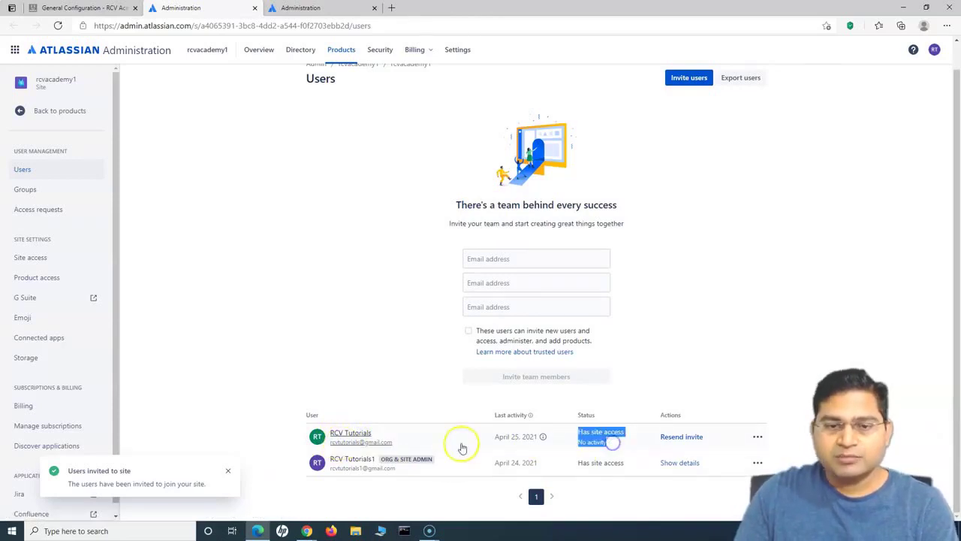
click(729, 385)
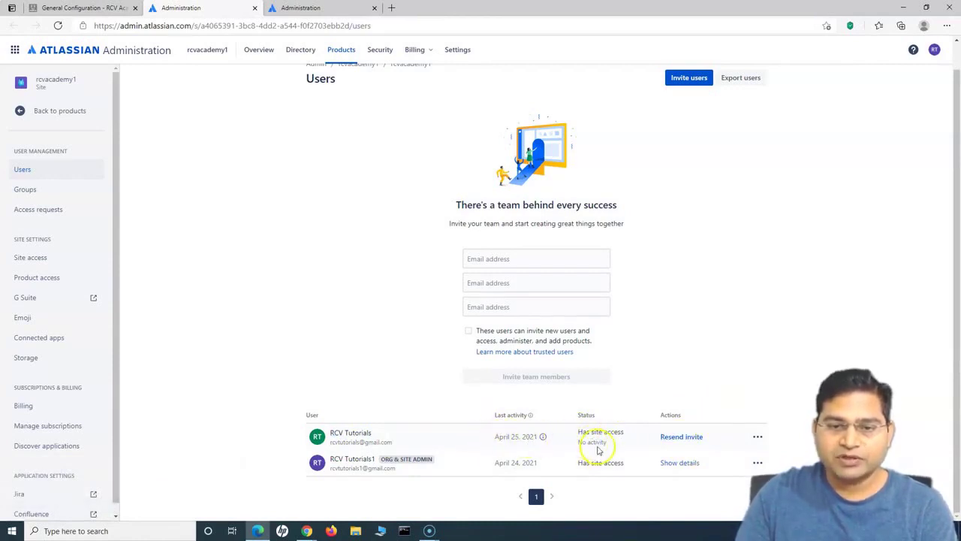
drag(579, 443, 610, 443)
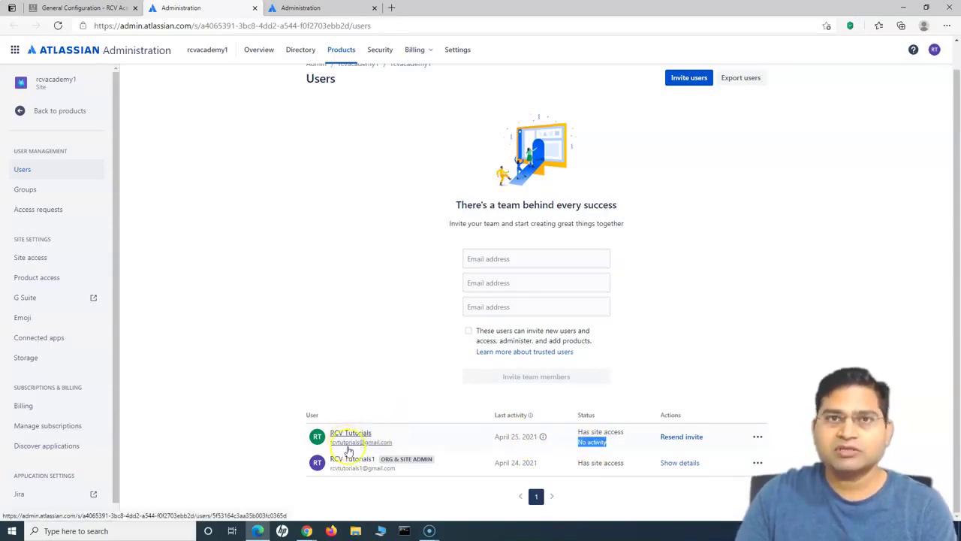
click(353, 454)
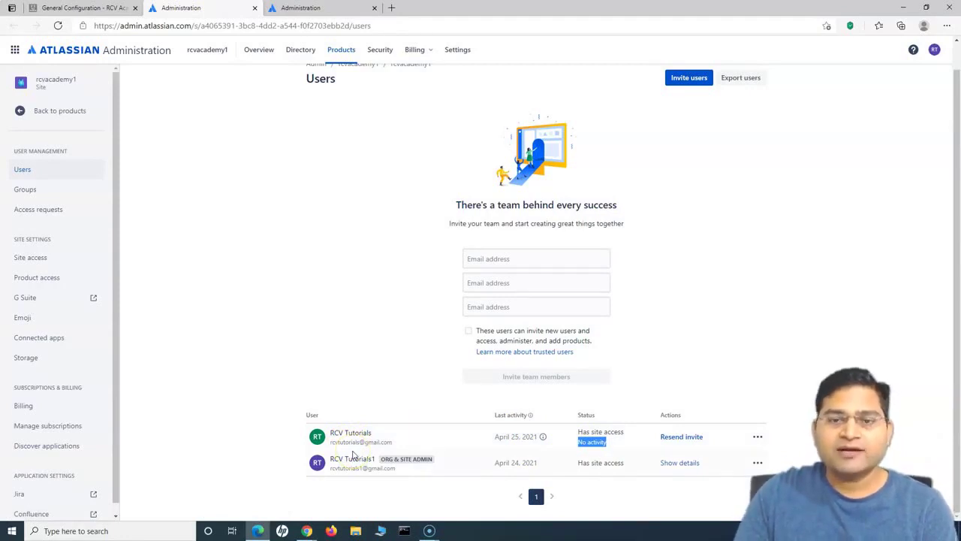
click(583, 446)
click(592, 441)
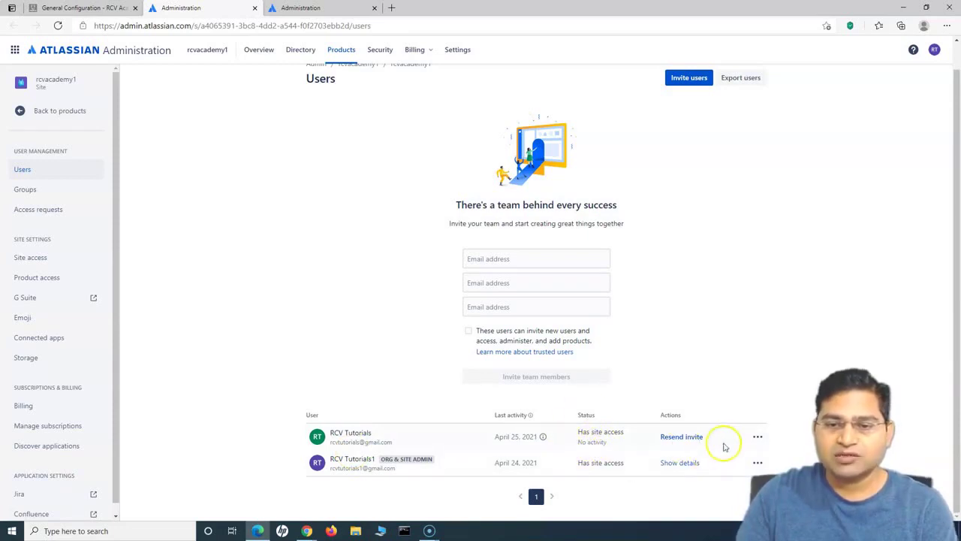
click(759, 438)
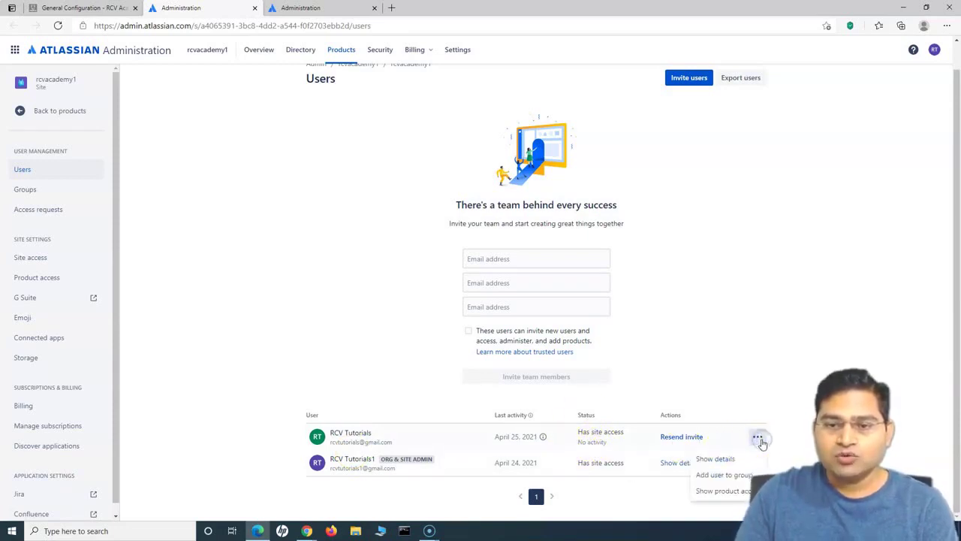
click(735, 461)
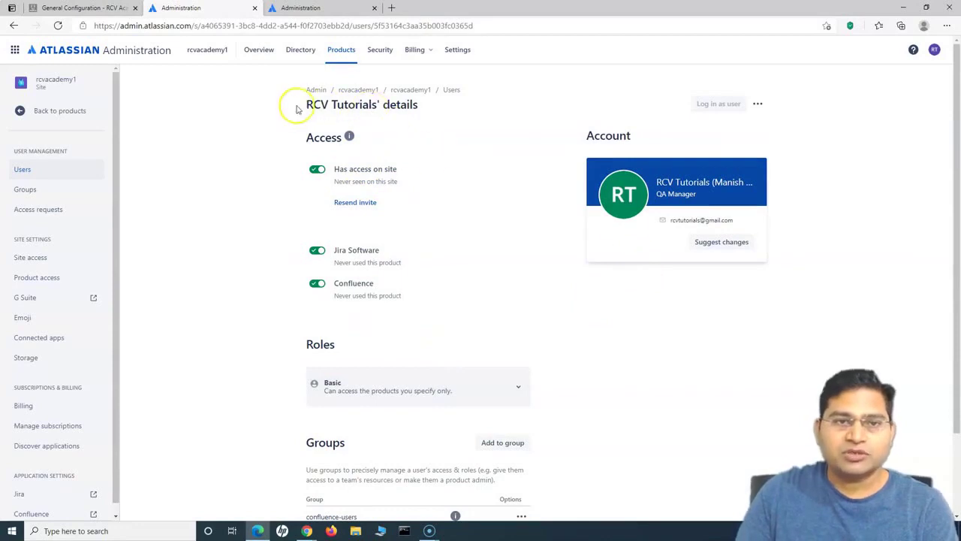
- Turn off the invited user's Jira Software access
drag(305, 107, 418, 105)
click(419, 104)
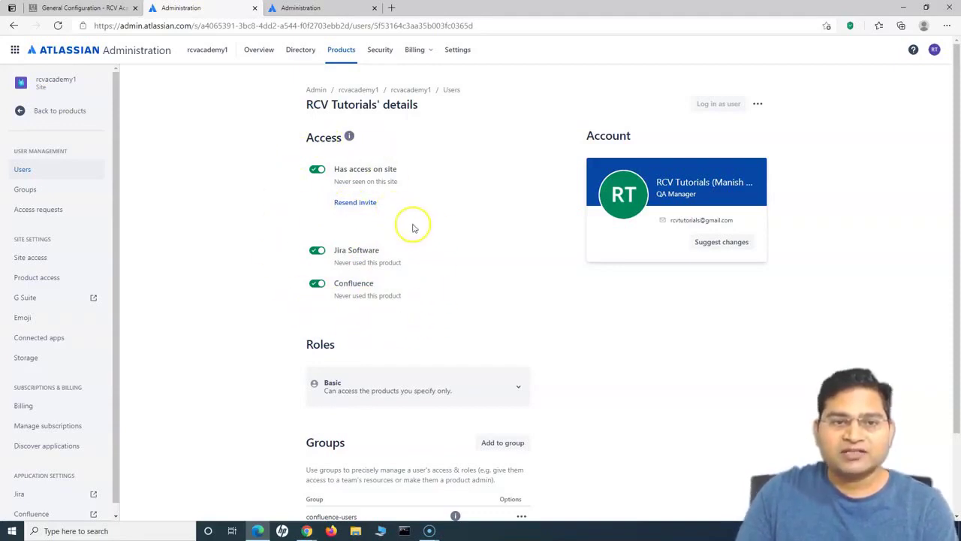
click(316, 252)
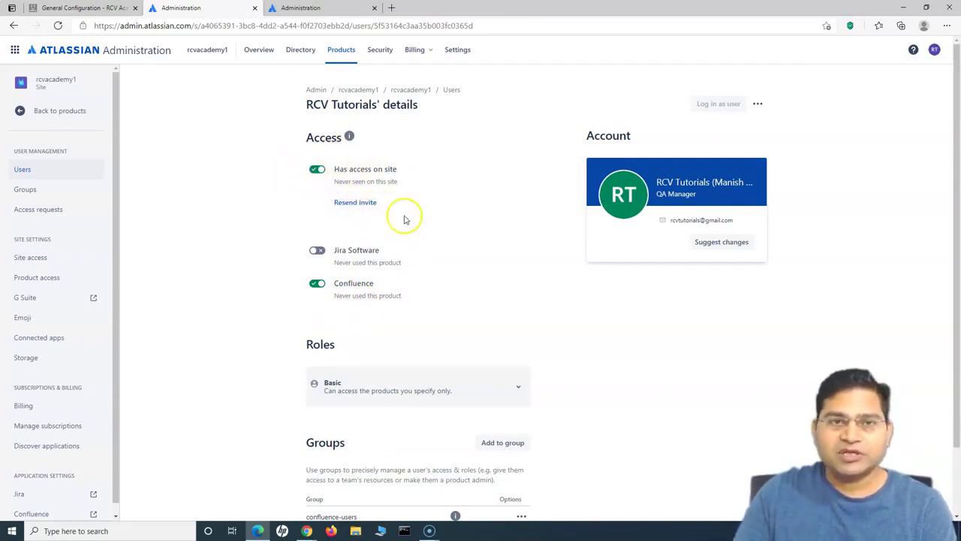
- Reselect Basic in the Roles dropdown and review the confluence-users group membership
scroll(472, 265, down, 1)
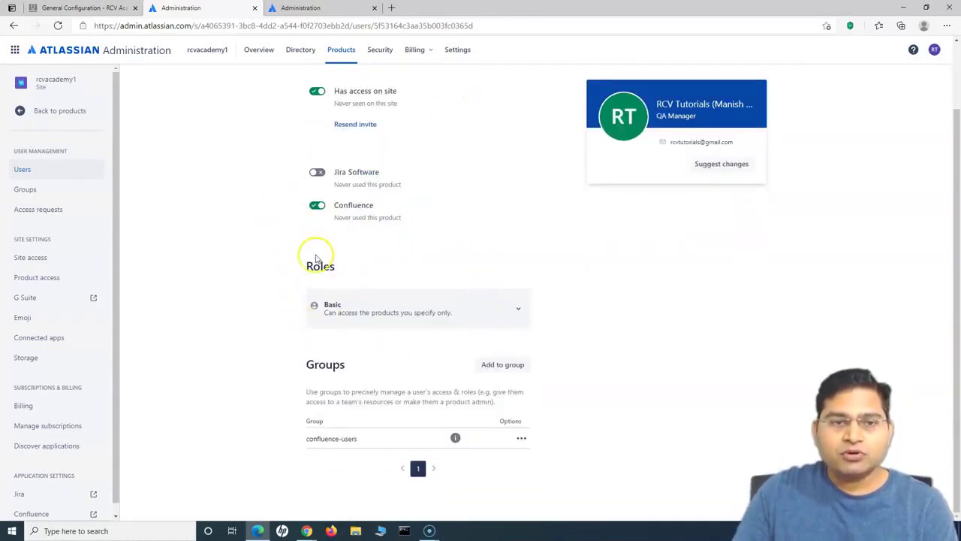
click(425, 315)
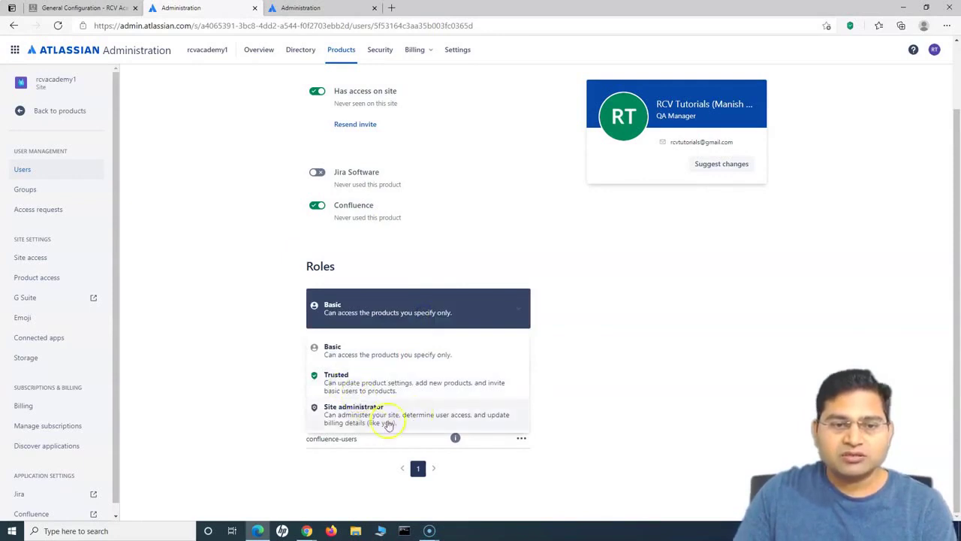
click(334, 351)
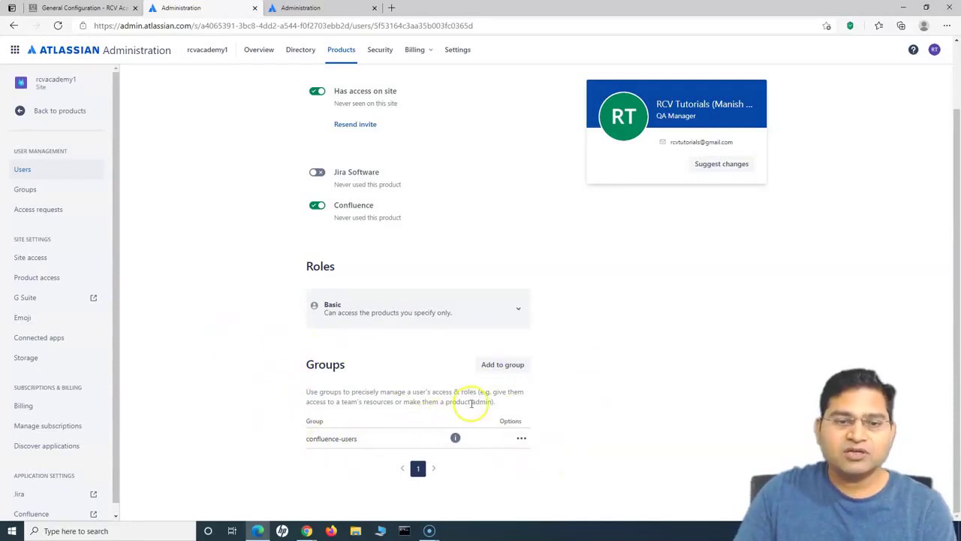
drag(360, 440, 268, 429)
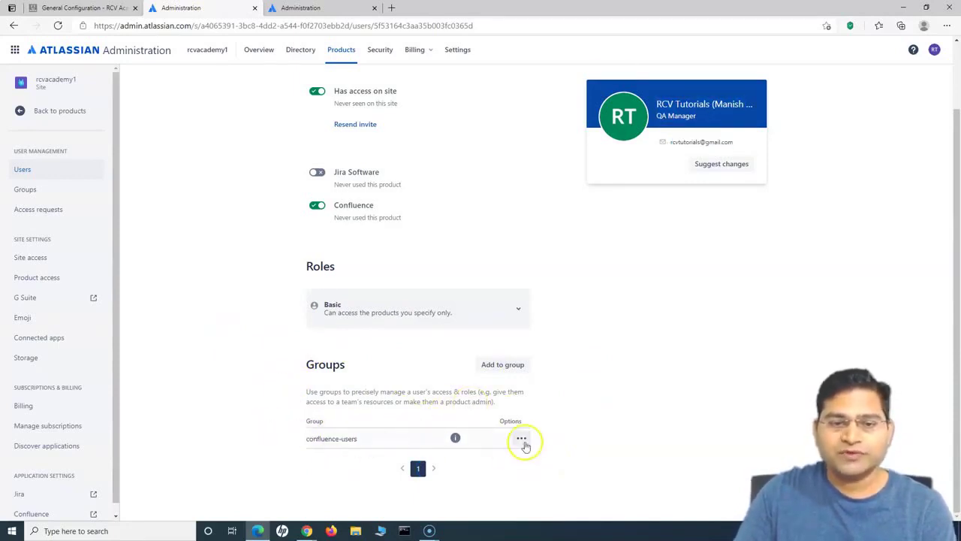
scroll(216, 317, up, 2)
- Open User management from Confluence General Configuration and switch to the Administration Users tab
click(94, 9)
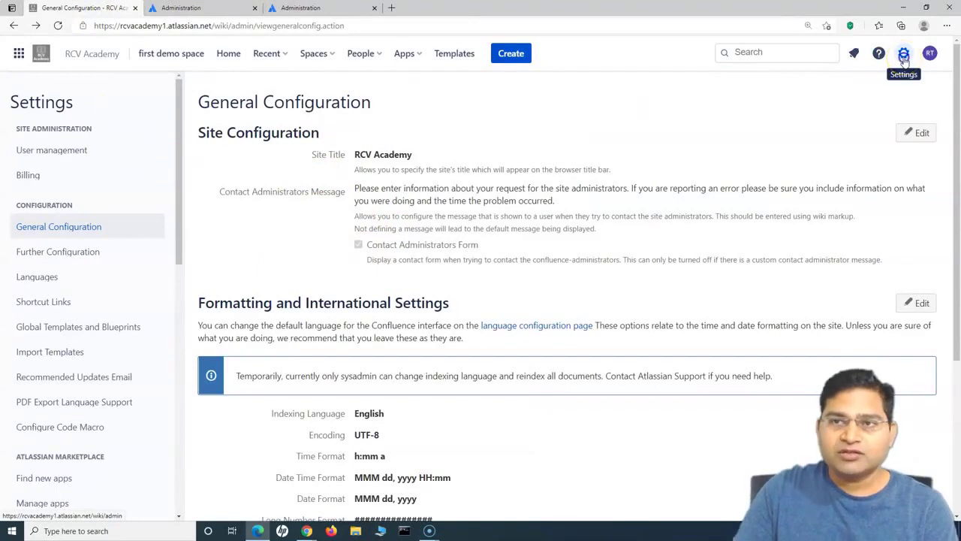
click(52, 151)
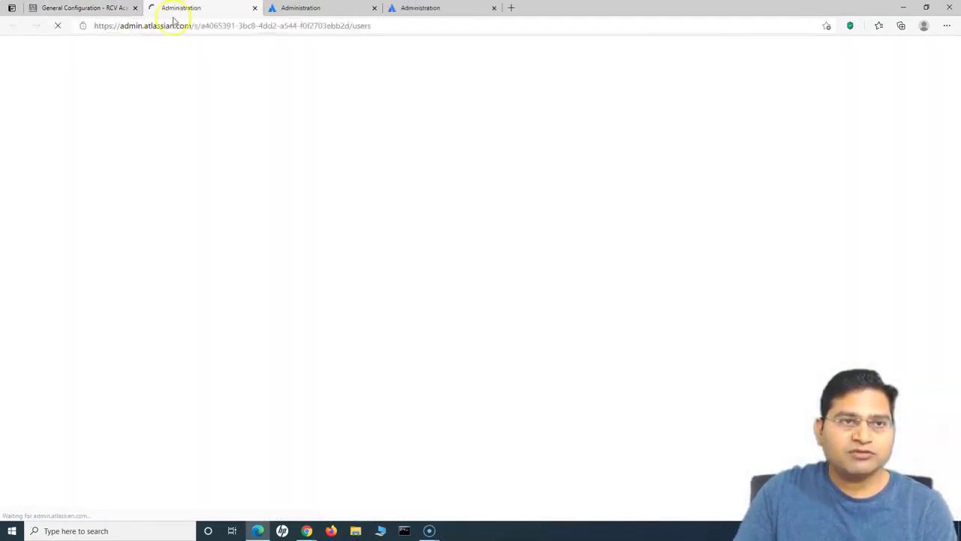
click(59, 8)
scroll(57, 285, down, 7)
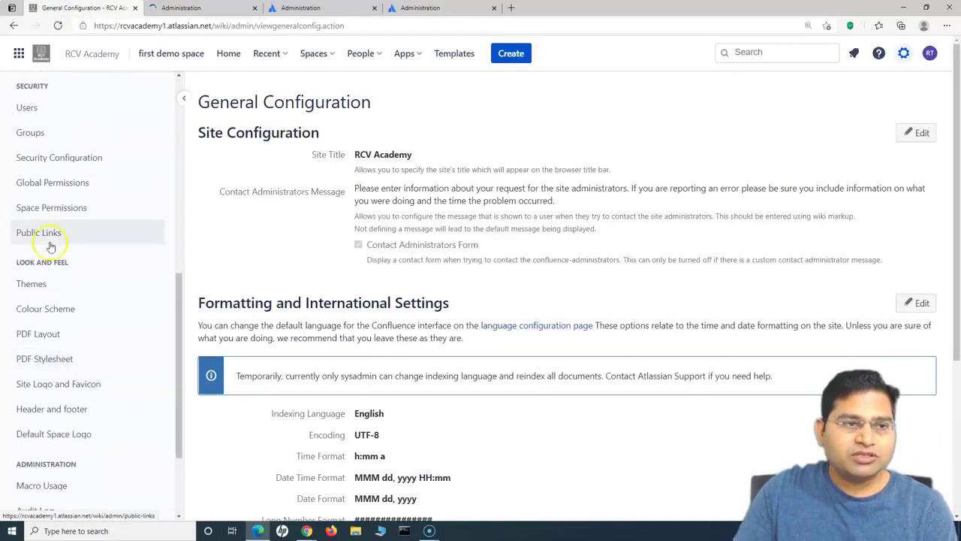
scroll(53, 233, up, 2)
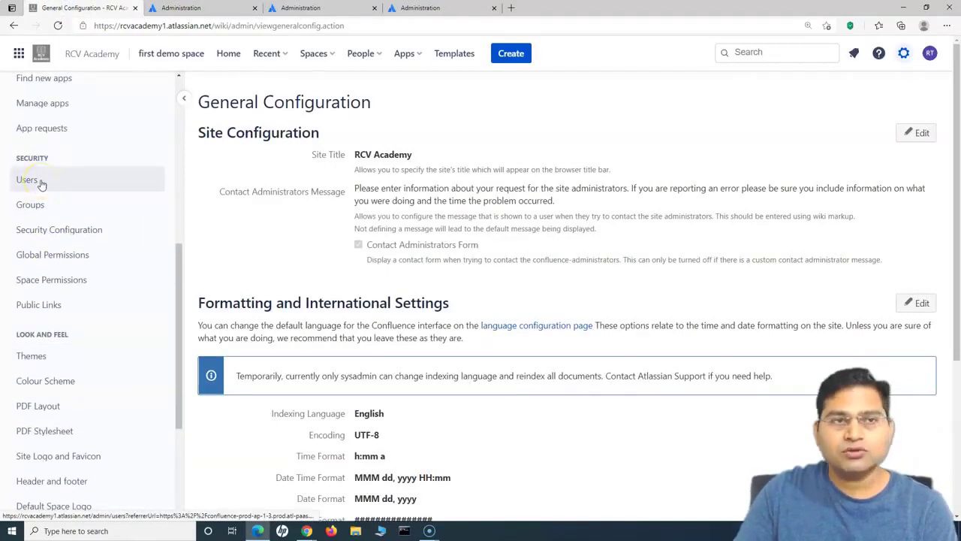
scroll(61, 225, up, 5)
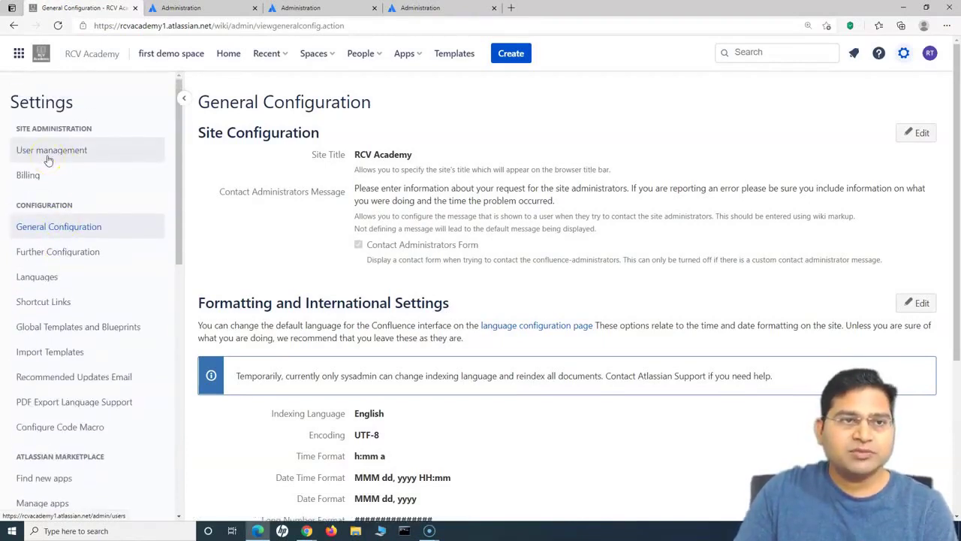
click(184, 7)
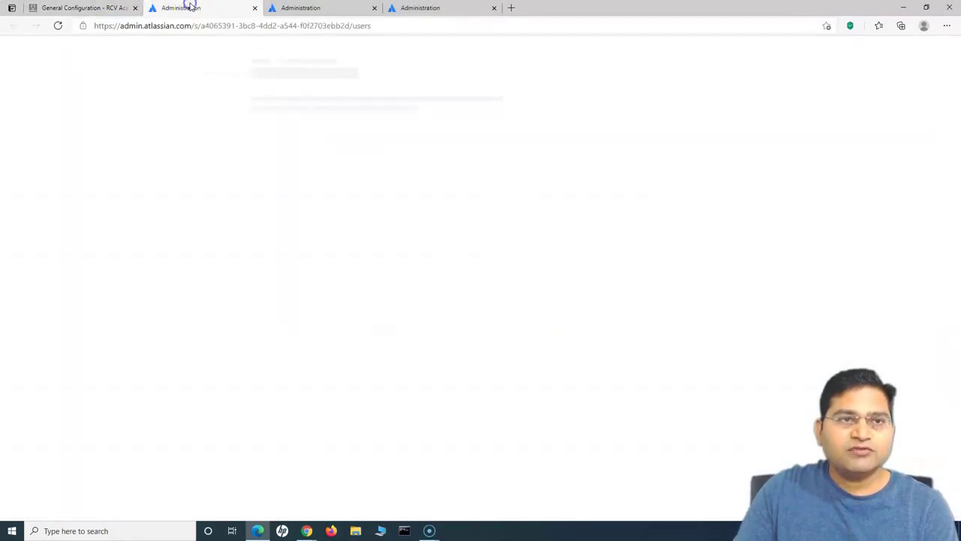
- Check Confluence's Users settings, then return to the Administration Users list
click(78, 8)
scroll(57, 263, down, 6)
click(48, 112)
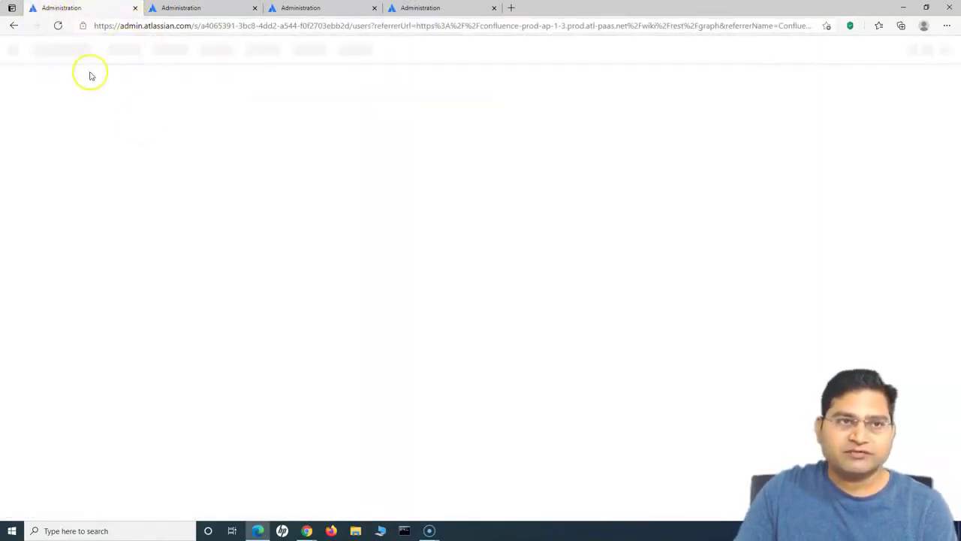
click(13, 25)
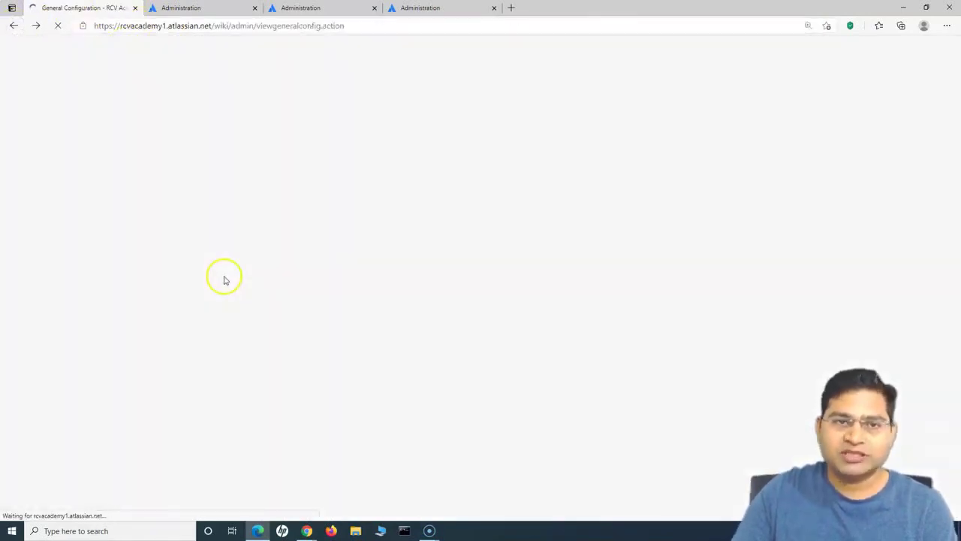
click(206, 8)
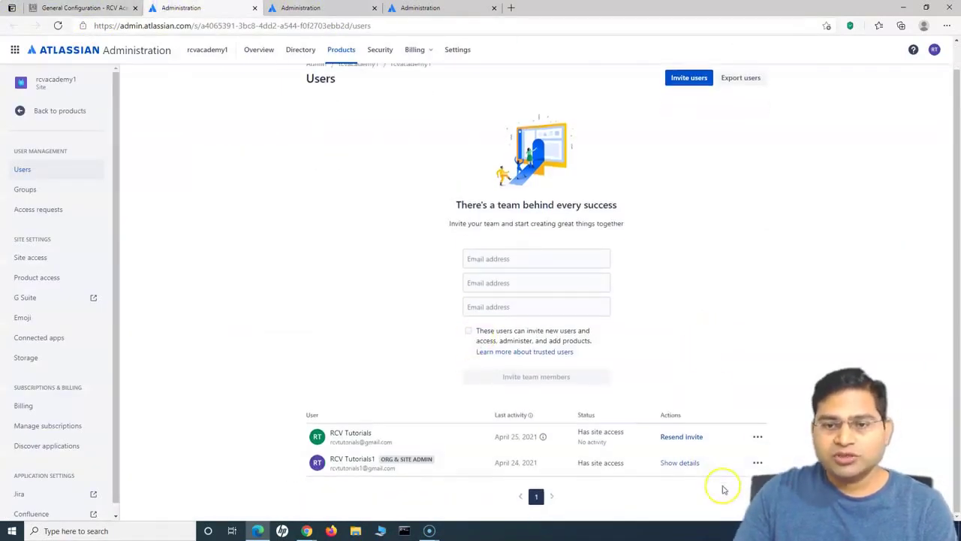
- Remove the invited user from the site through the details page's ••• menu and confirm
click(348, 438)
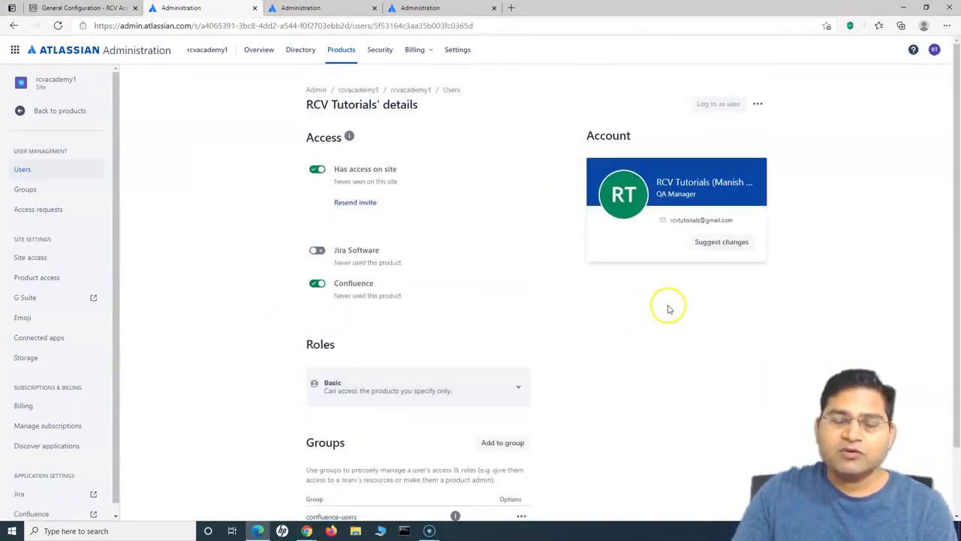
click(759, 105)
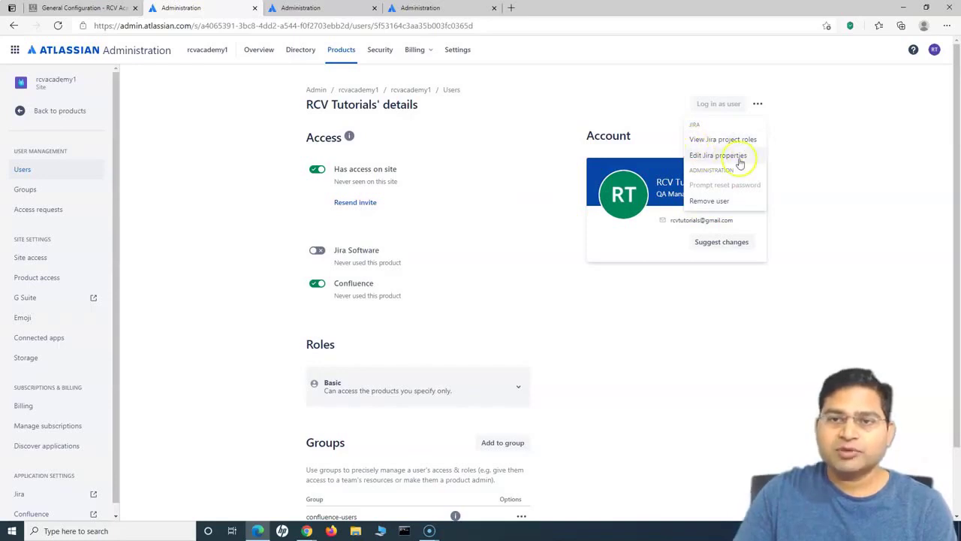
click(723, 205)
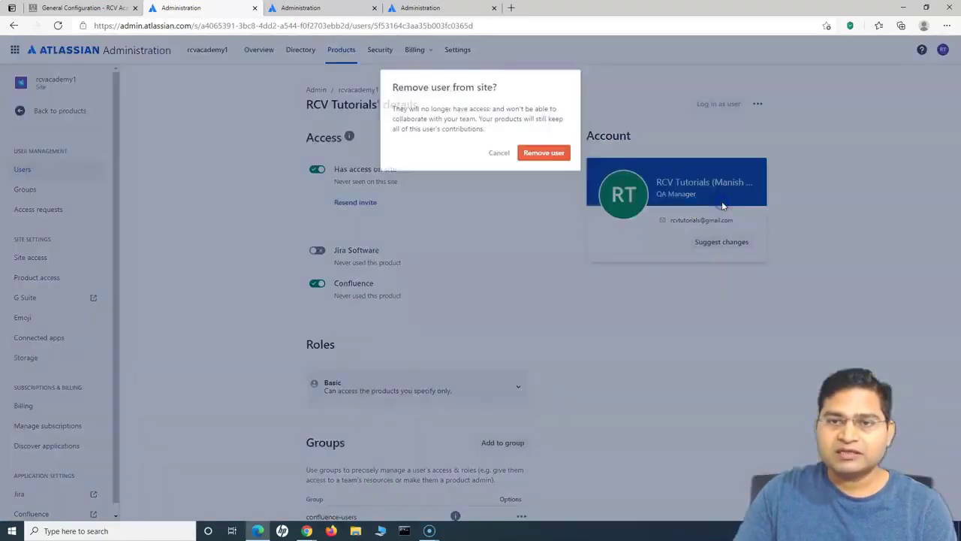
click(546, 150)
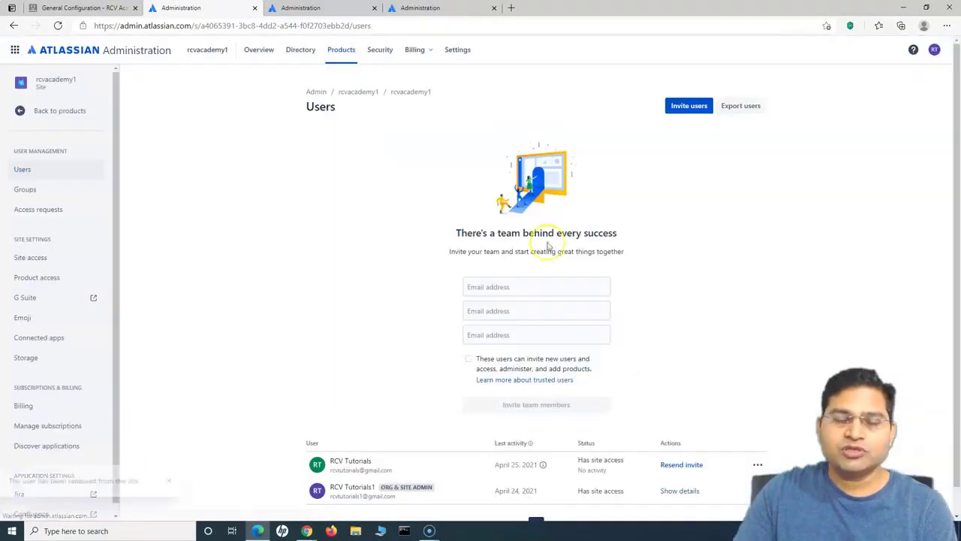
scroll(526, 375, down, 1)
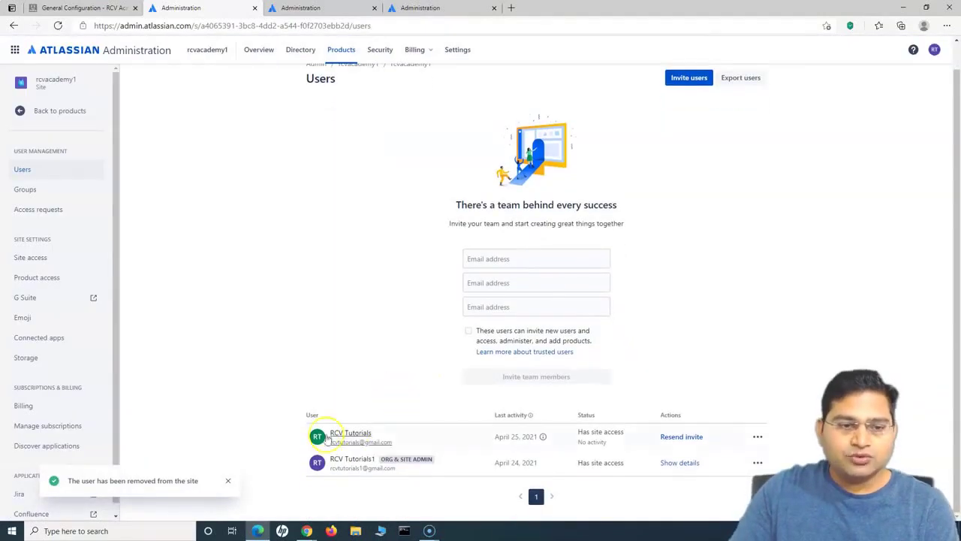
click(414, 25)
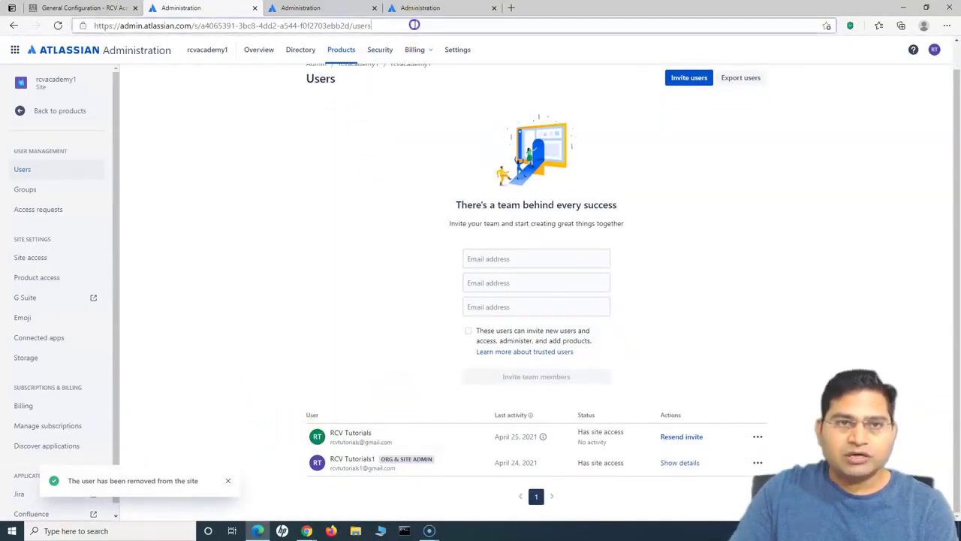
- Reload the Users page to verify only the admin remains, then go to General Configuration
key(Return)
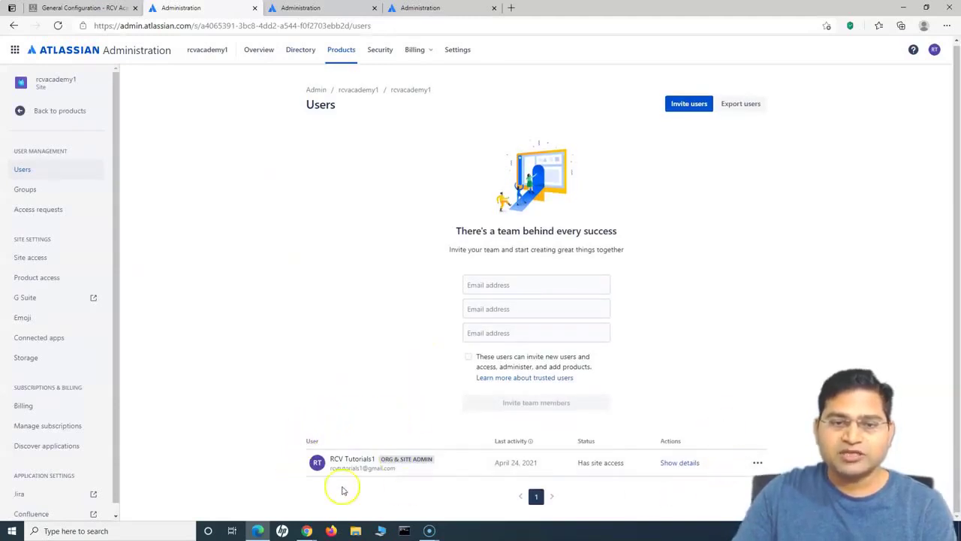
click(79, 8)
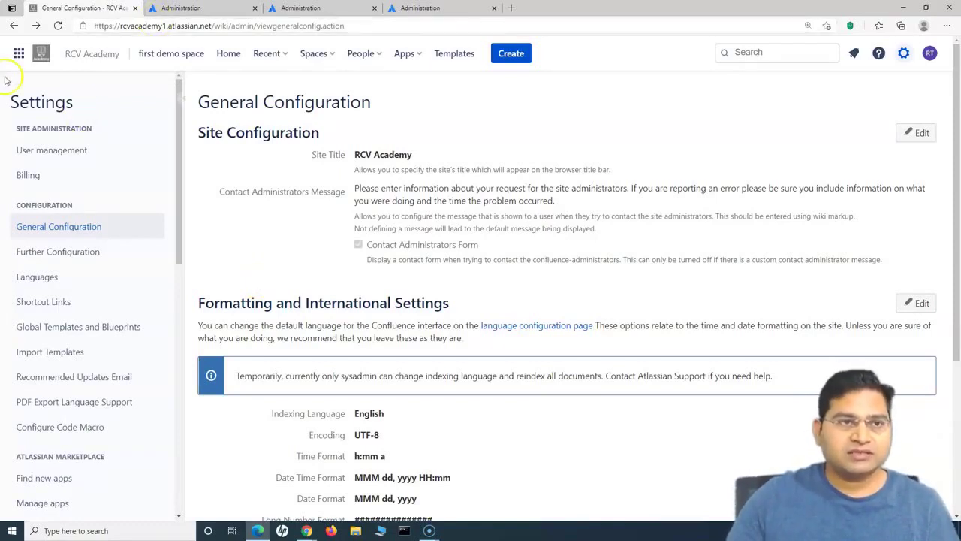
- Return to the second Administration tab, whose Users page lists only the org and site admin
drag(114, 27, 198, 27)
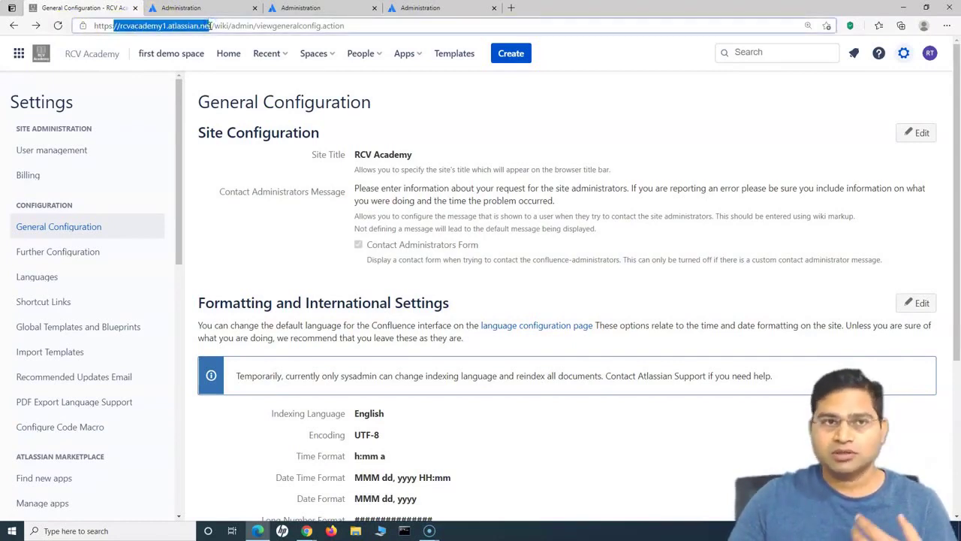
click(212, 25)
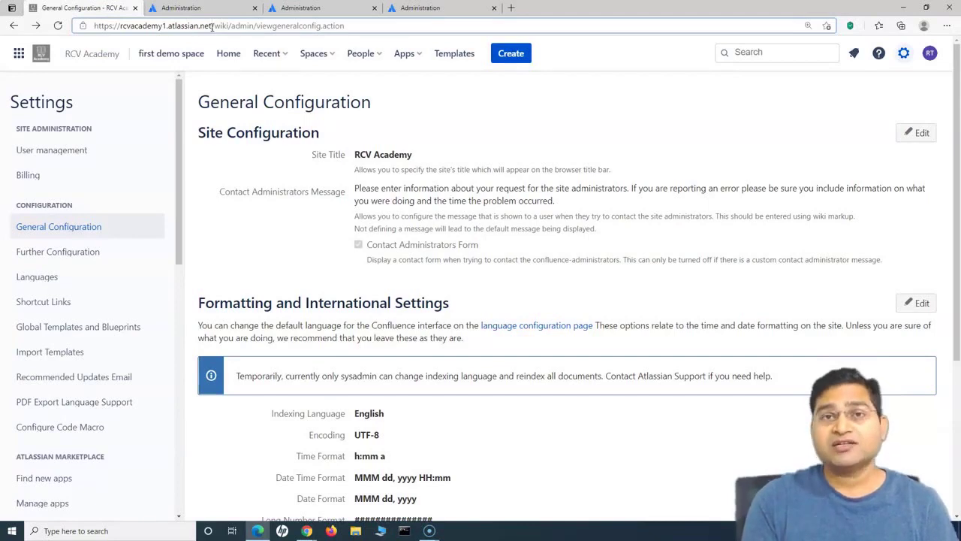
click(207, 9)
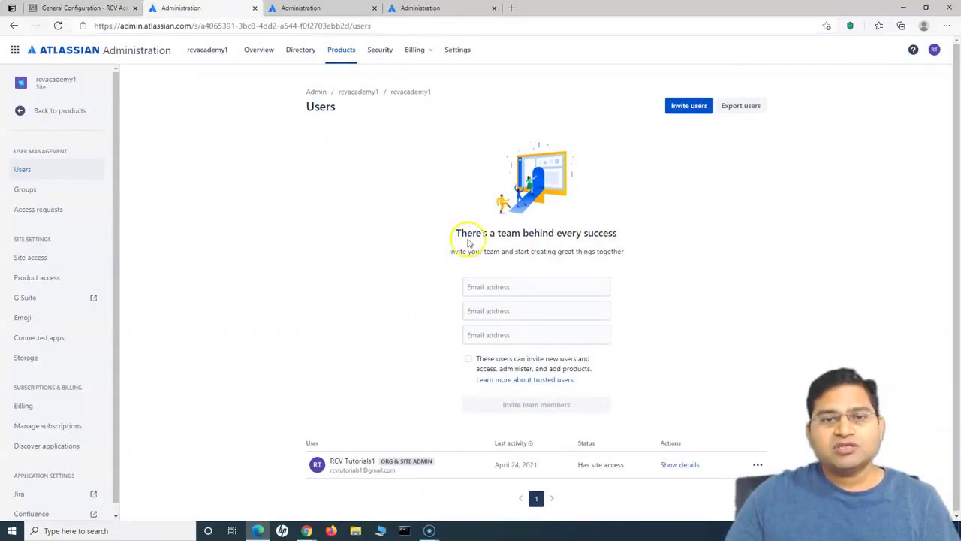
- Open the Export users panel for all active users as CSV, then return to General Configuration
drag(454, 232, 660, 256)
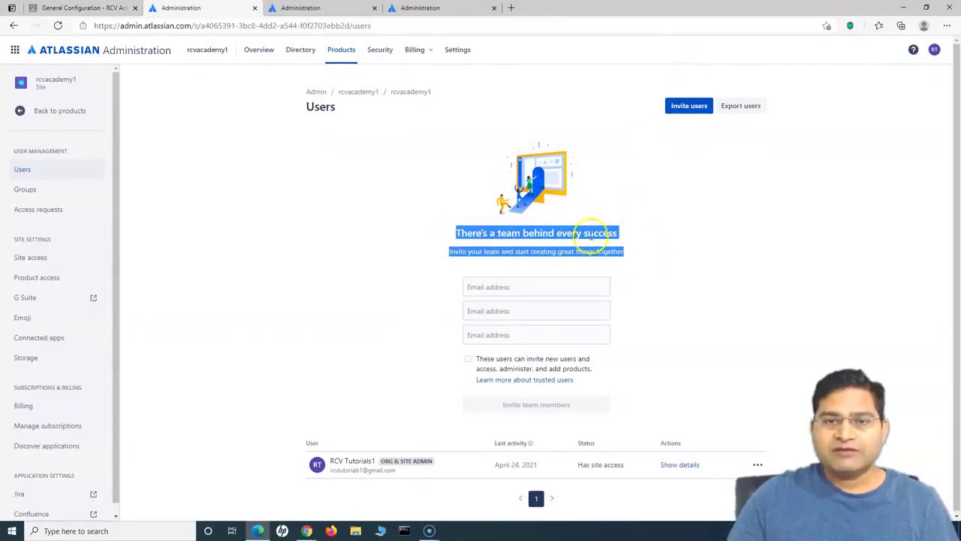
click(670, 253)
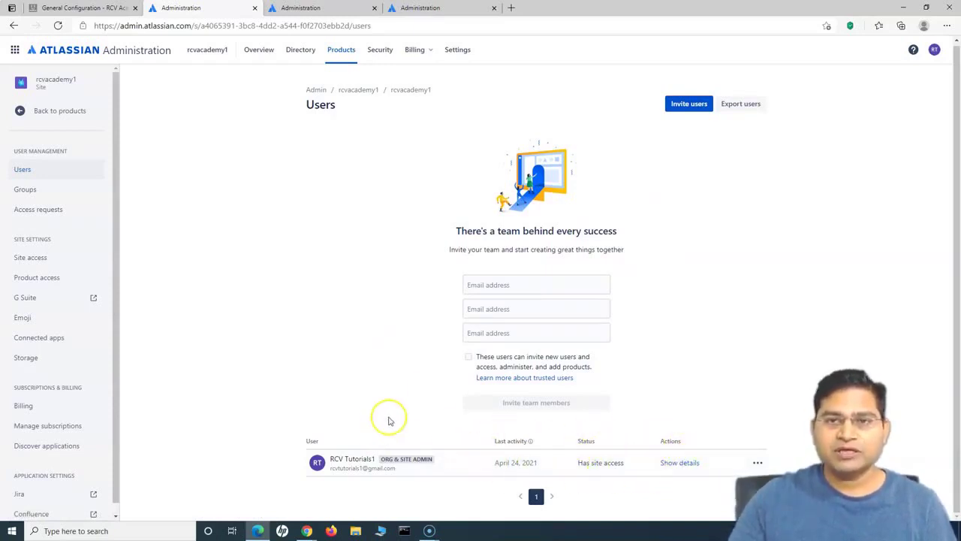
click(742, 105)
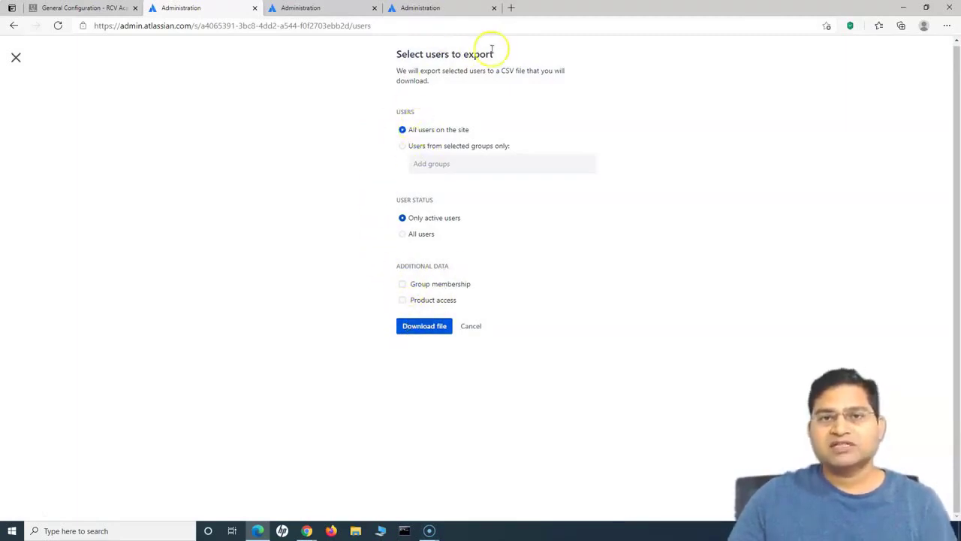
click(69, 9)
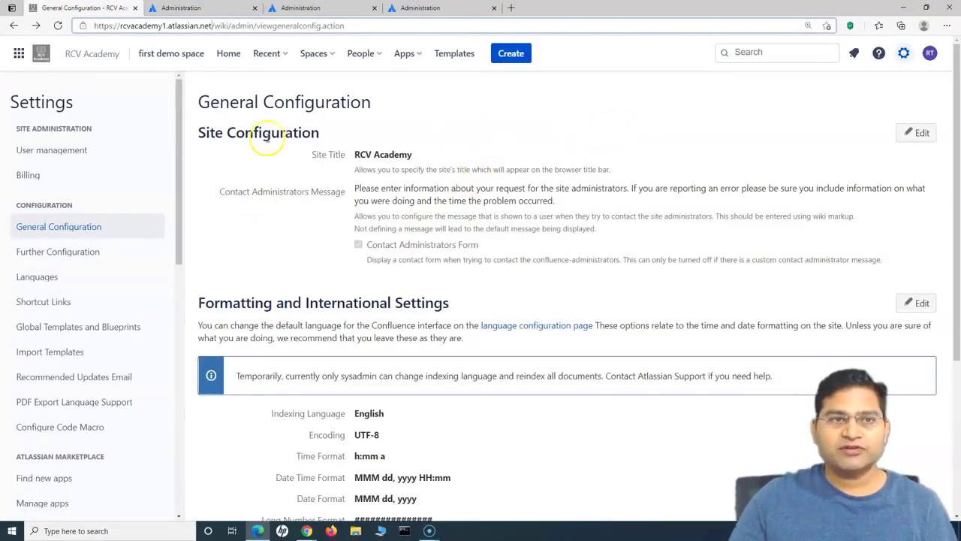
- Open User management from Confluence site settings to show the rcvacademy1 Users list
scroll(86, 225, down, 6)
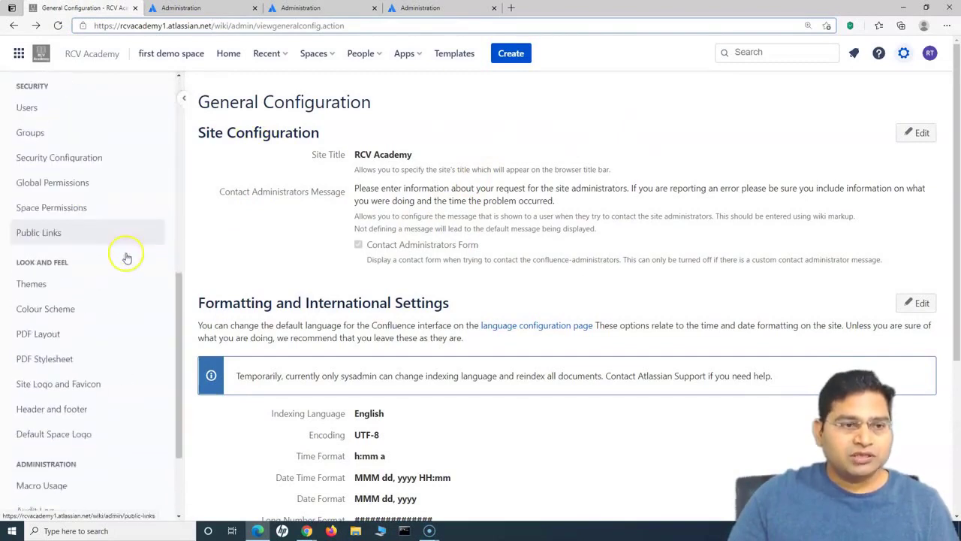
scroll(128, 255, up, 6)
click(78, 155)
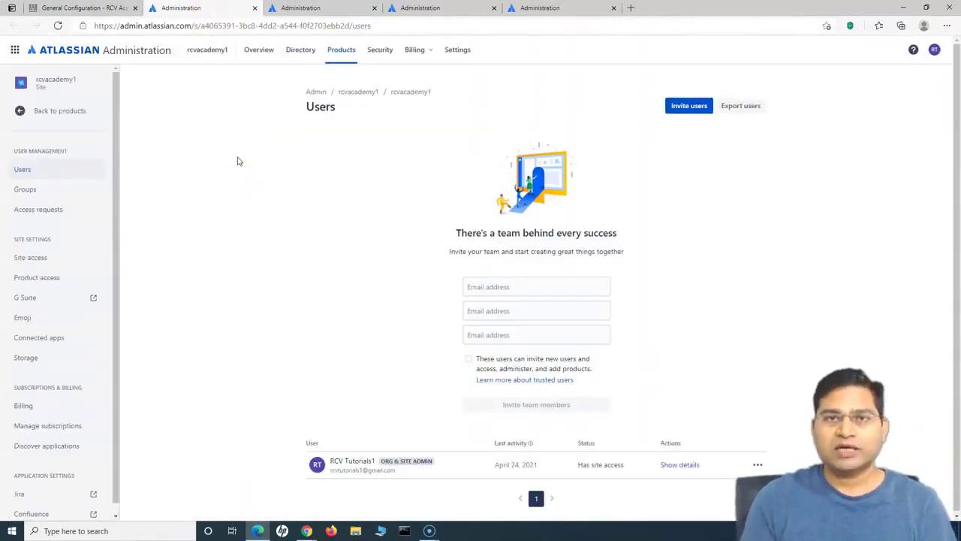
- Go to Directory's Managed accounts, which shows no managed users since no domains are verified
click(254, 164)
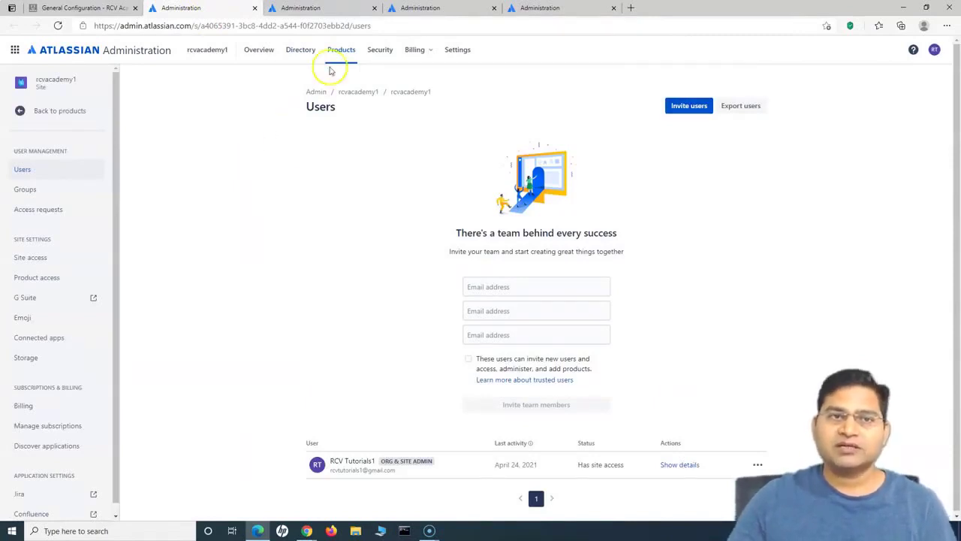
click(300, 53)
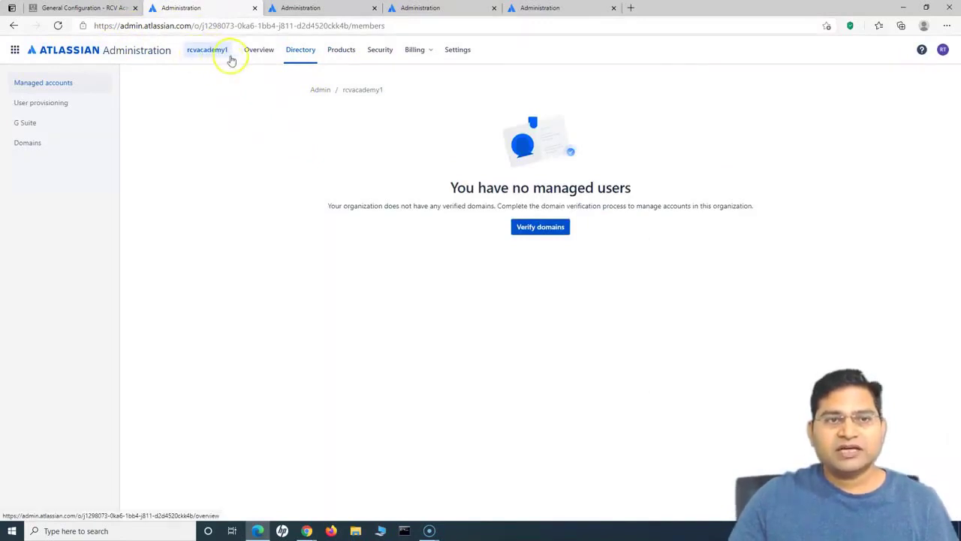
- Review the User provisioning sync page, then return to Confluence's General Configuration page
click(54, 104)
drag(395, 125, 653, 129)
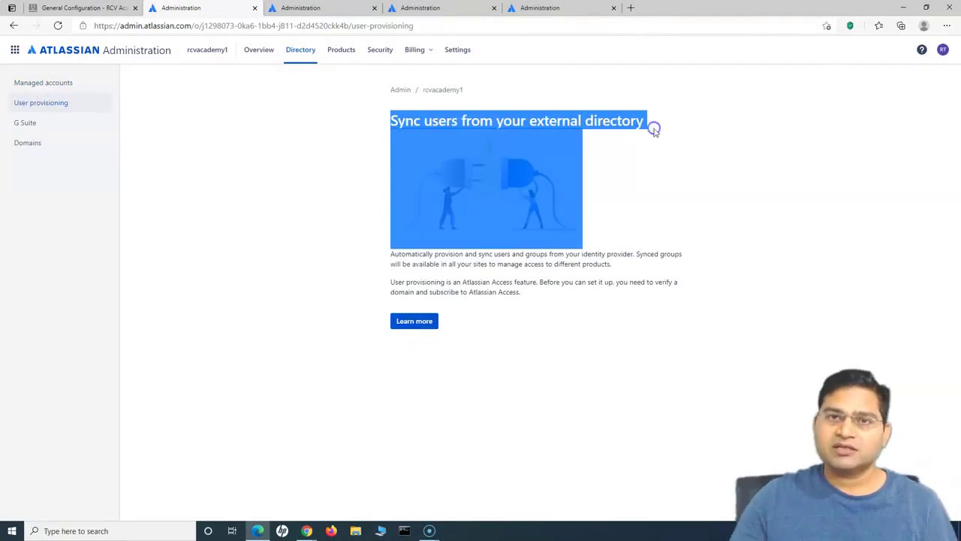
click(667, 129)
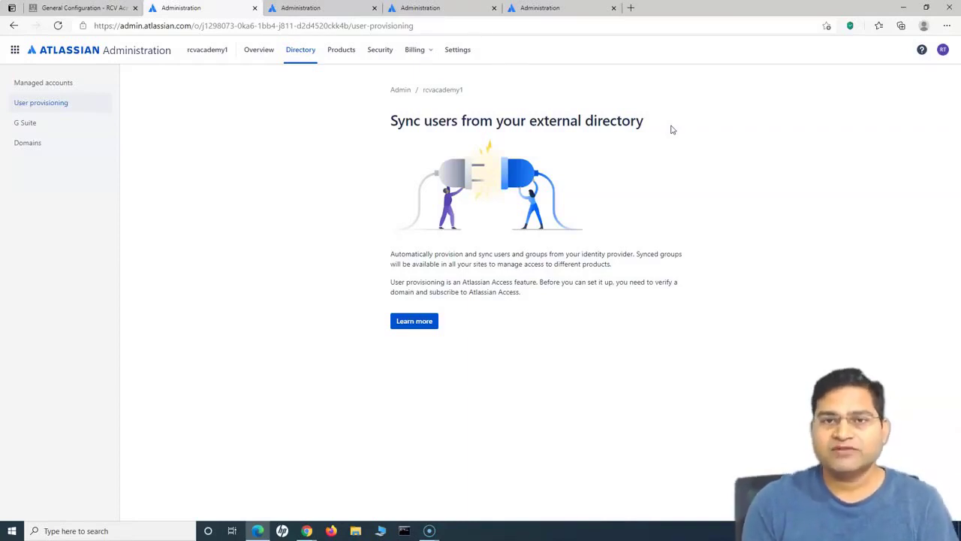
click(328, 9)
click(81, 9)
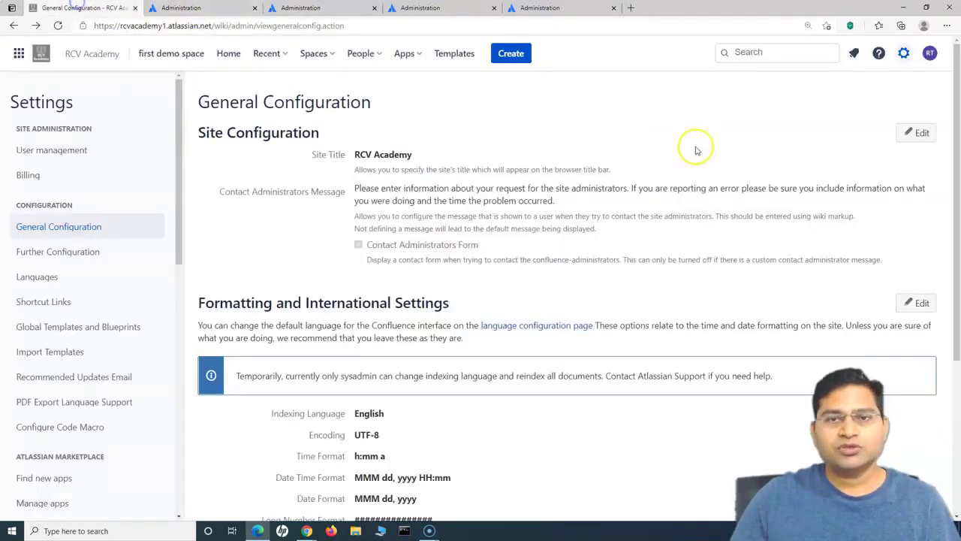